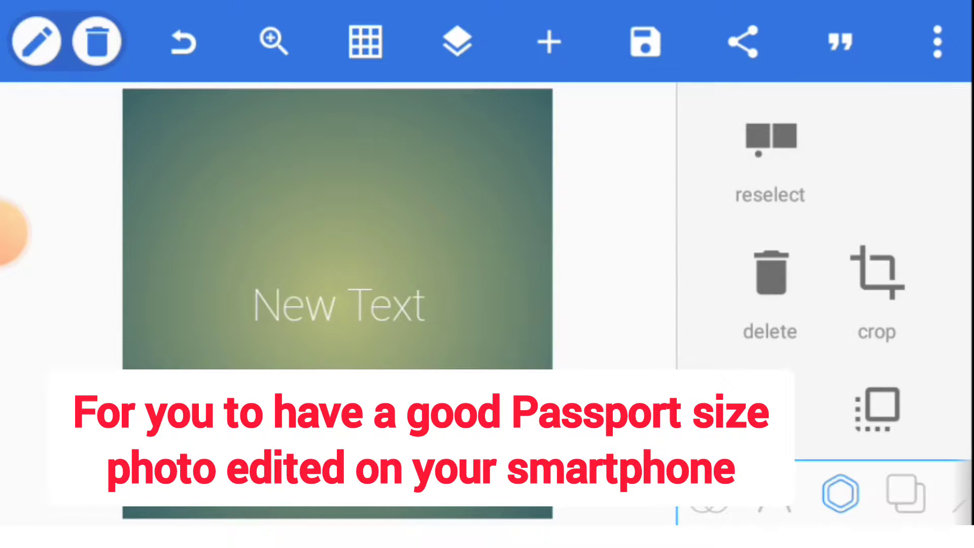
Step: Remove the New Text placeholder, leaving only the radial green gradient background
left_click(457, 42)
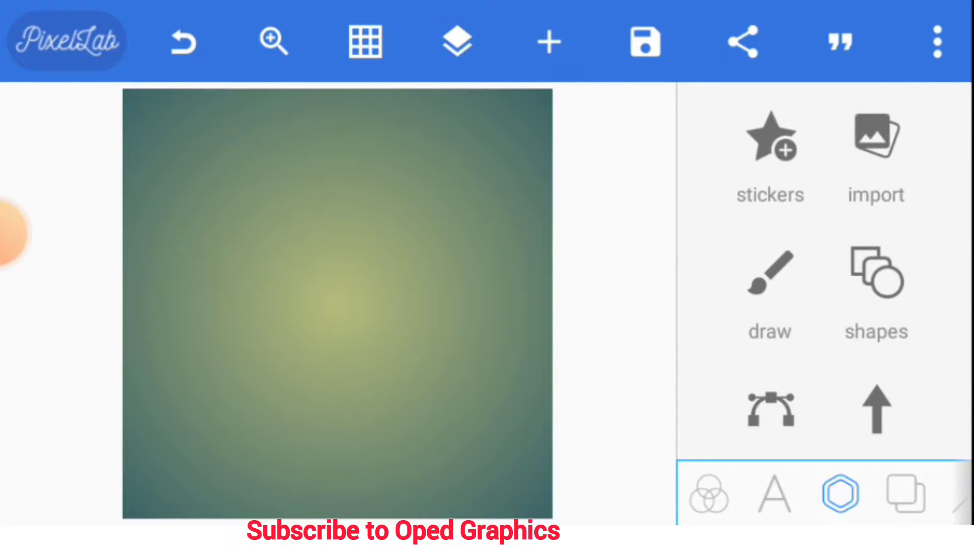
scroll(822, 493, "right", 1)
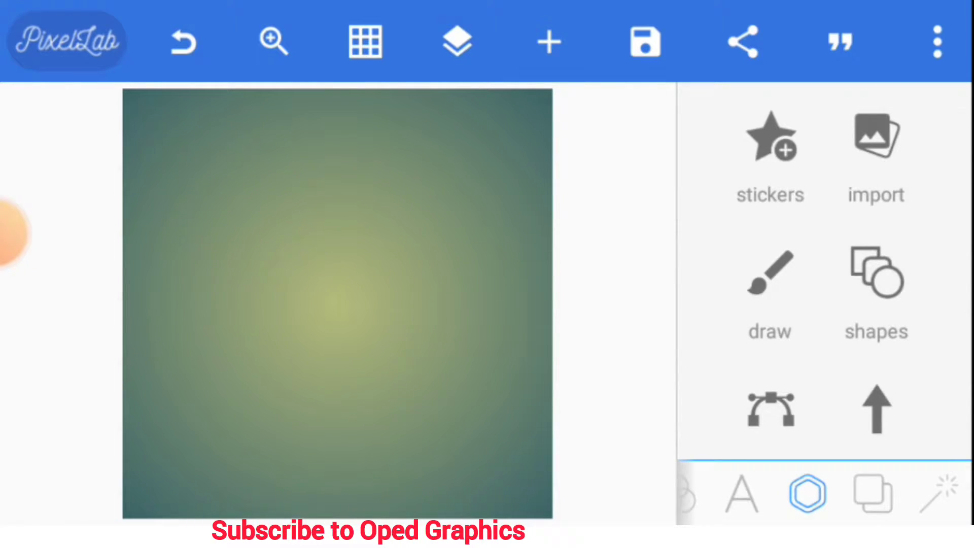
Step: Import the red-shirt football player photo from the gallery as the background
left_click(771, 289)
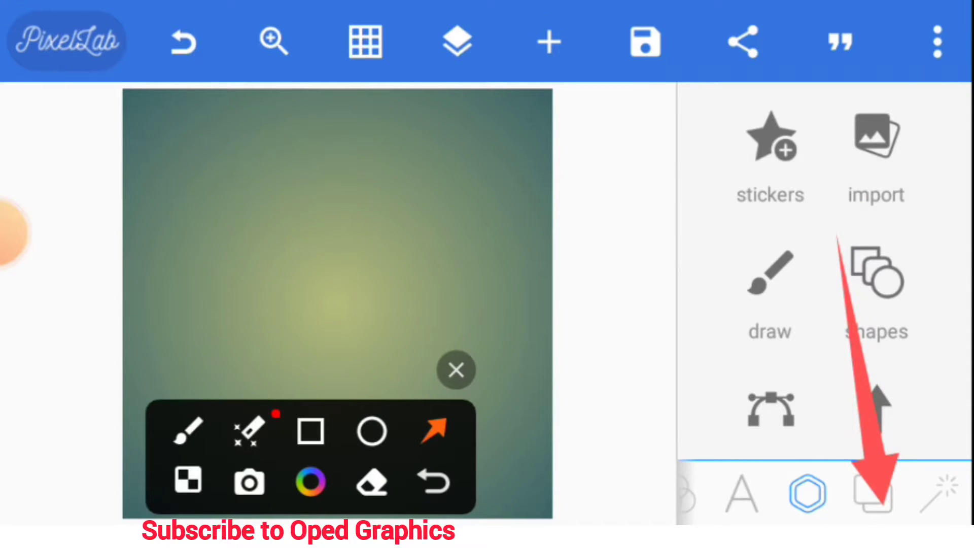
left_click(456, 370)
left_click(873, 494)
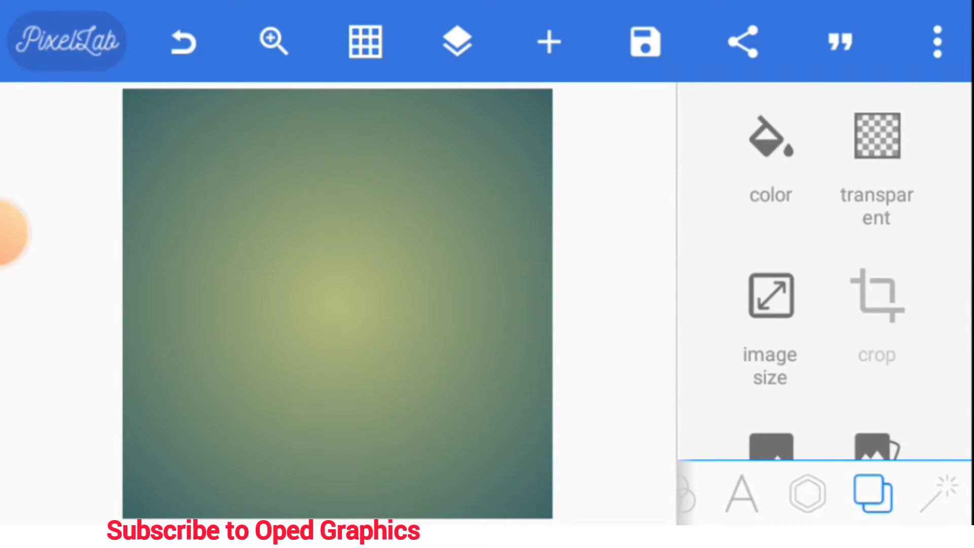
scroll(824, 274, "down", 3)
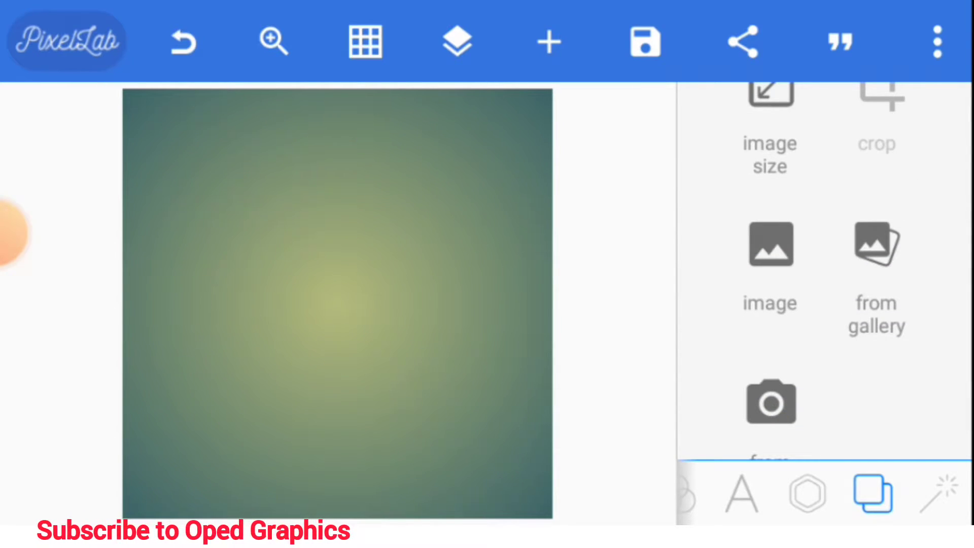
left_click(14, 232)
left_click(131, 286)
mouse_move(889, 166)
left_mouse_down()
mouse_move(830, 214)
mouse_move(872, 400)
mouse_move(957, 195)
left_mouse_up()
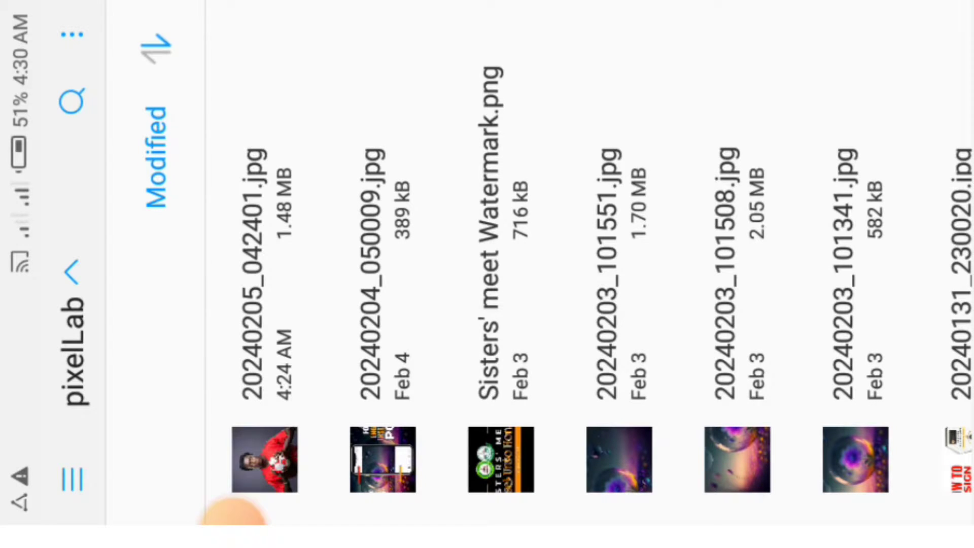
left_click(237, 507)
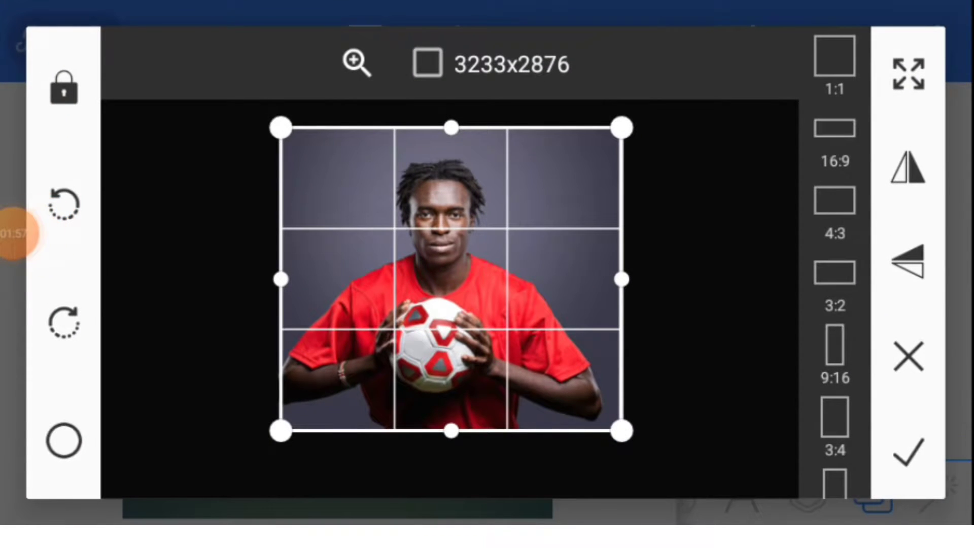
left_click(909, 453)
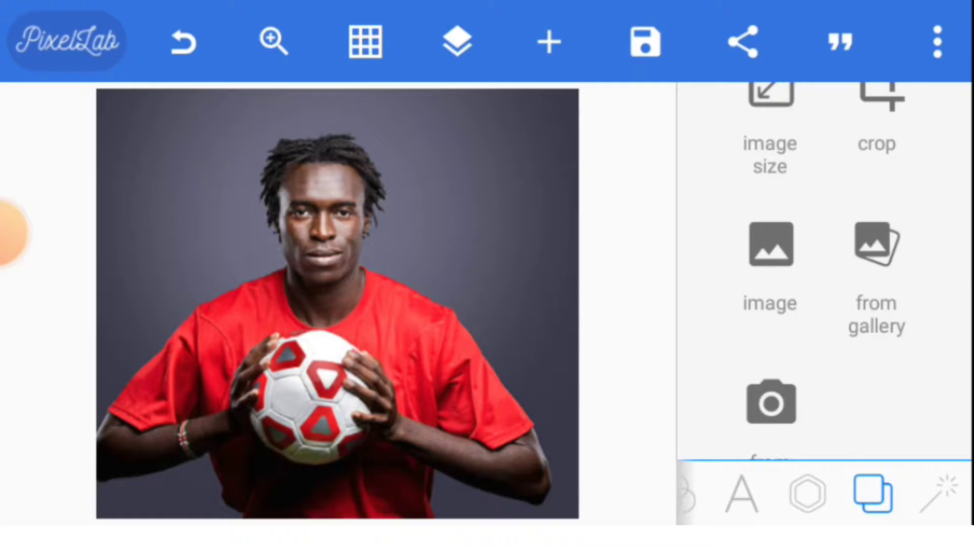
Step: Bring up the image size settings from the extra canvas options menu
left_click(22, 233)
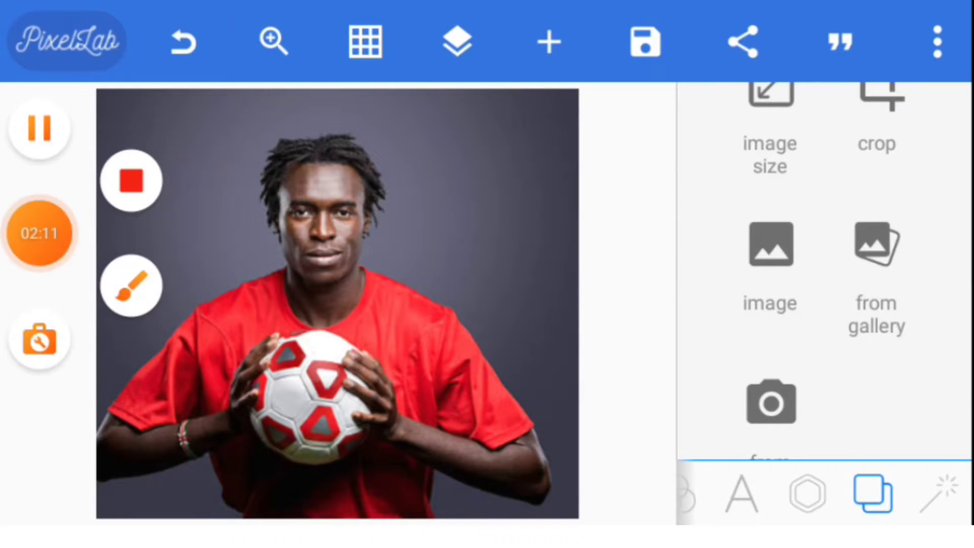
left_click(130, 285)
left_click_drag(785, 331, 941, 42)
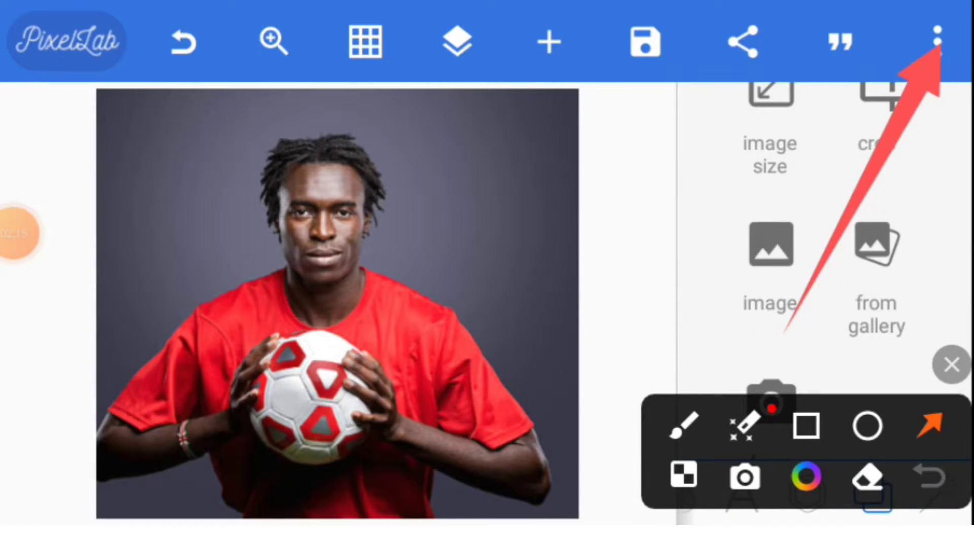
left_click(952, 365)
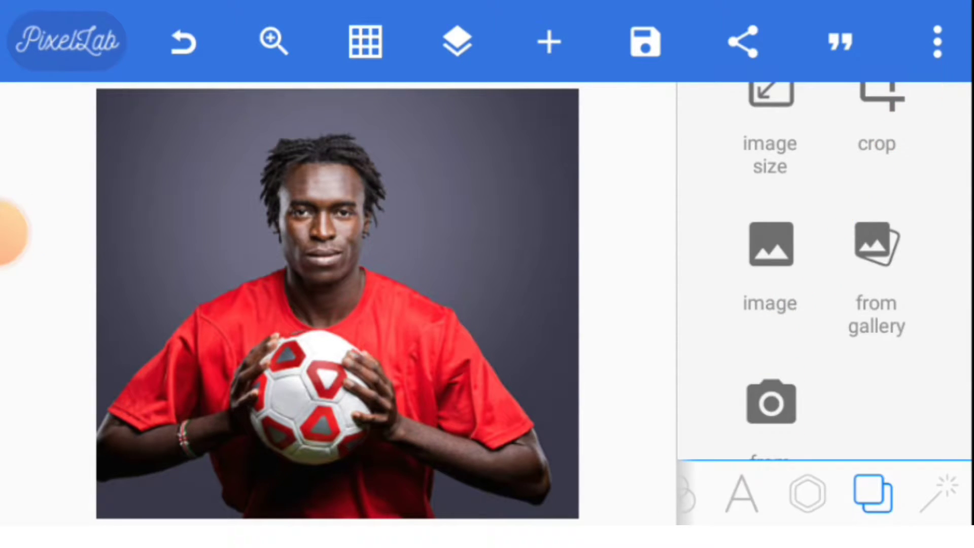
left_click(938, 42)
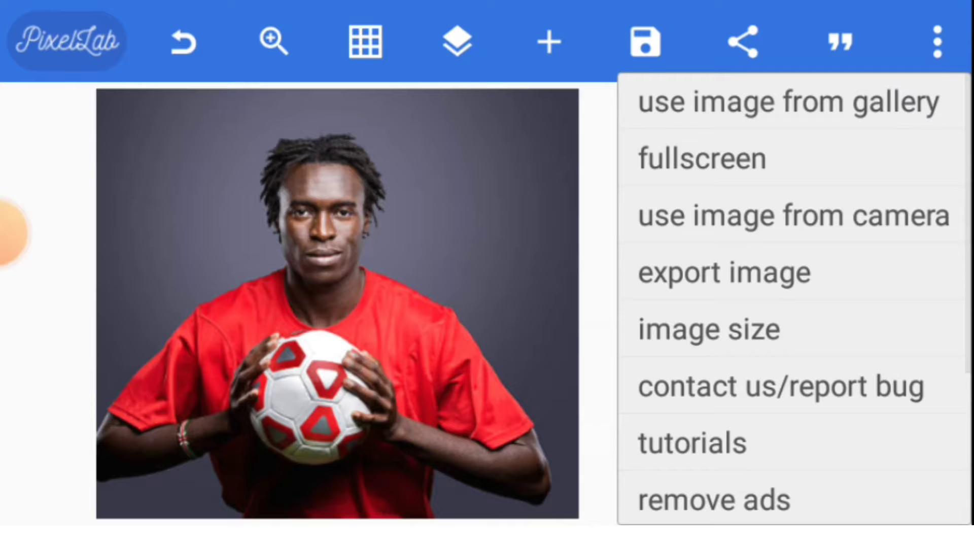
key("Escape")
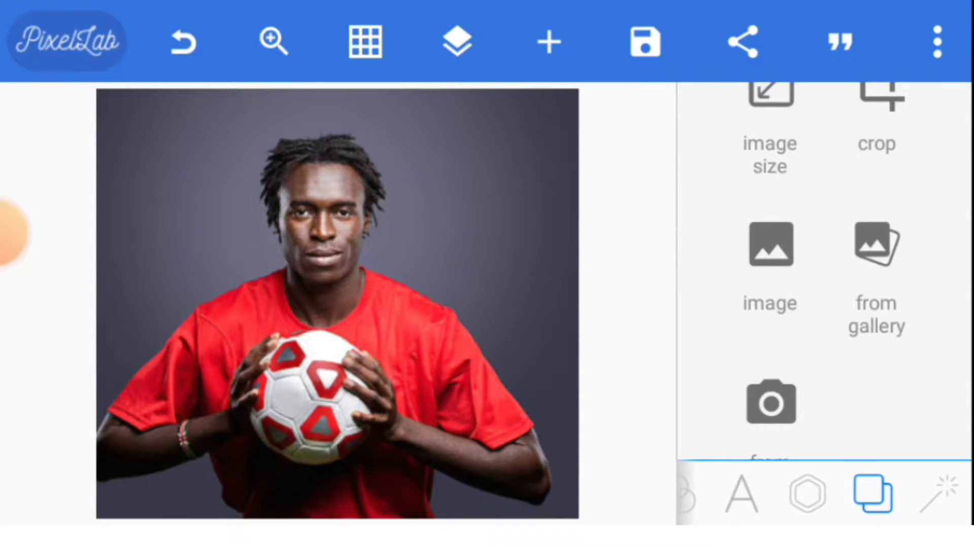
left_click(14, 232)
left_click(938, 42)
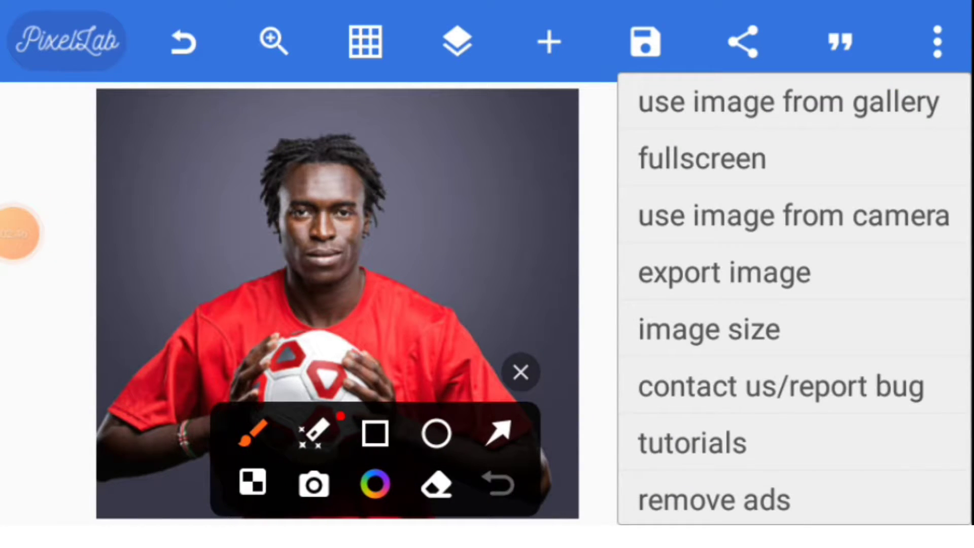
mouse_move(714, 259)
left_mouse_down()
mouse_move(644, 331)
mouse_move(652, 403)
mouse_move(736, 305)
left_mouse_up()
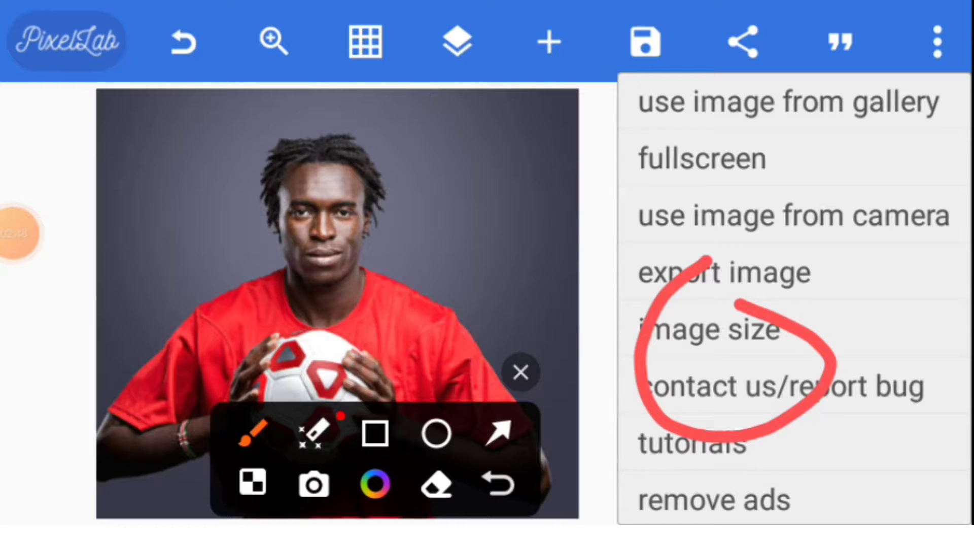
left_click(522, 372)
left_click(708, 329)
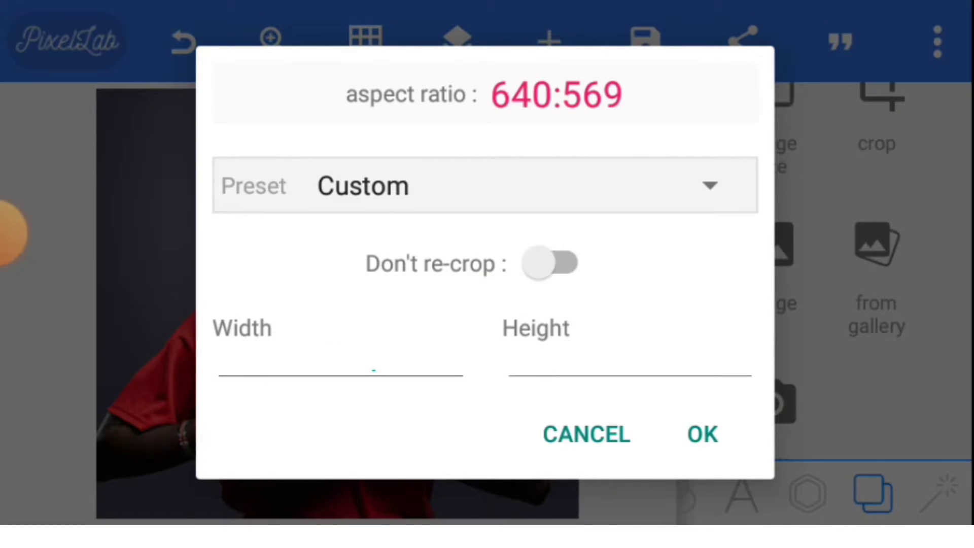
Step: Set the image width and height to 600 and apply the square size
left_click(307, 369)
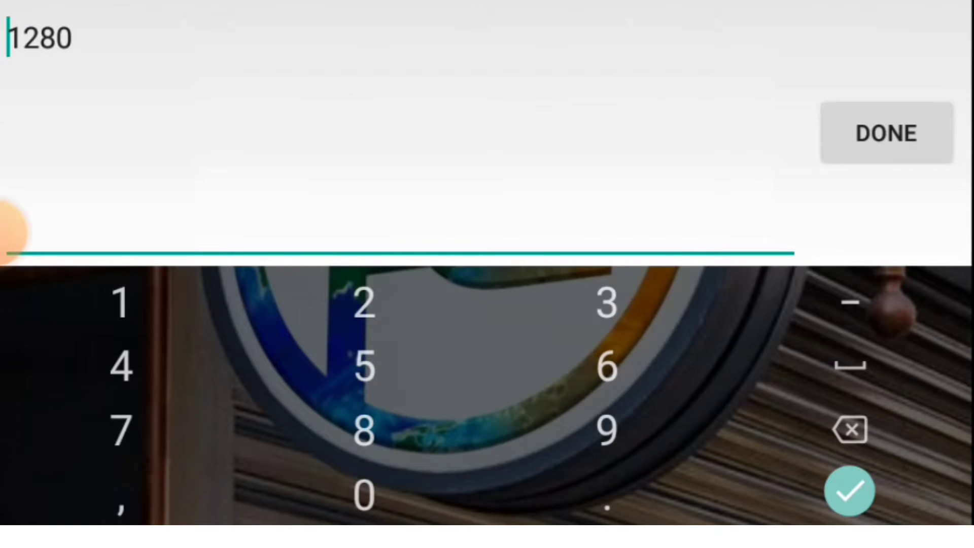
key("BackSpace")
left_click(72, 38)
key("BackSpace")
key("BackSpace")
key("BackSpace")
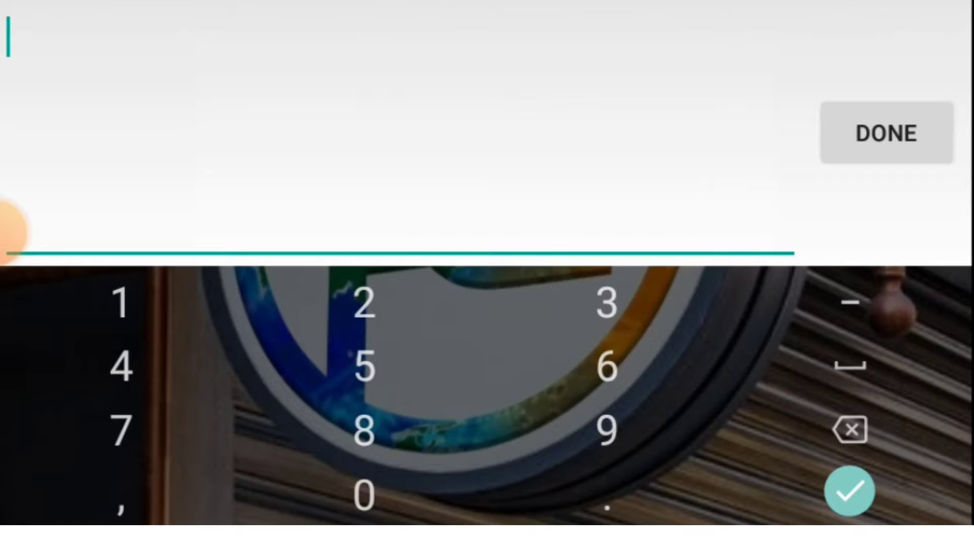
type("600")
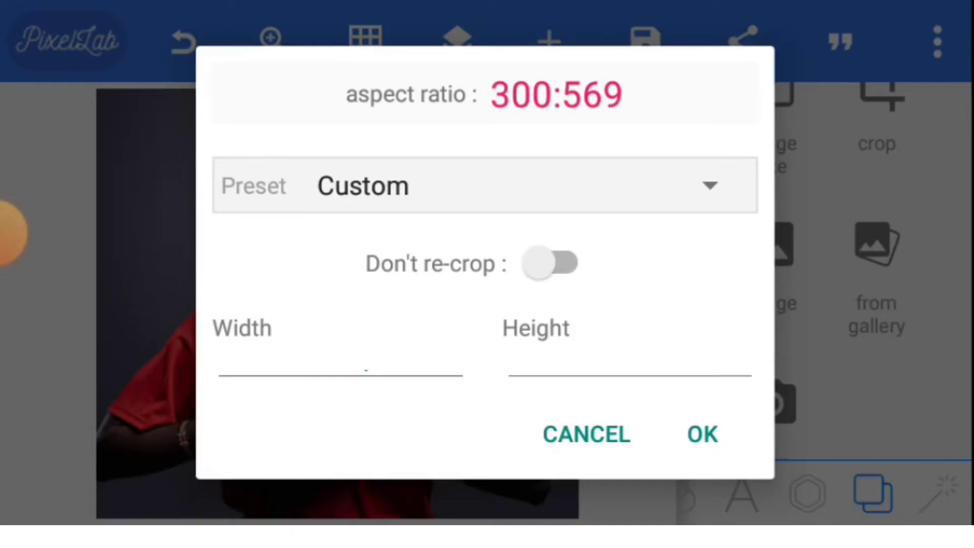
left_click(664, 365)
type("1138")
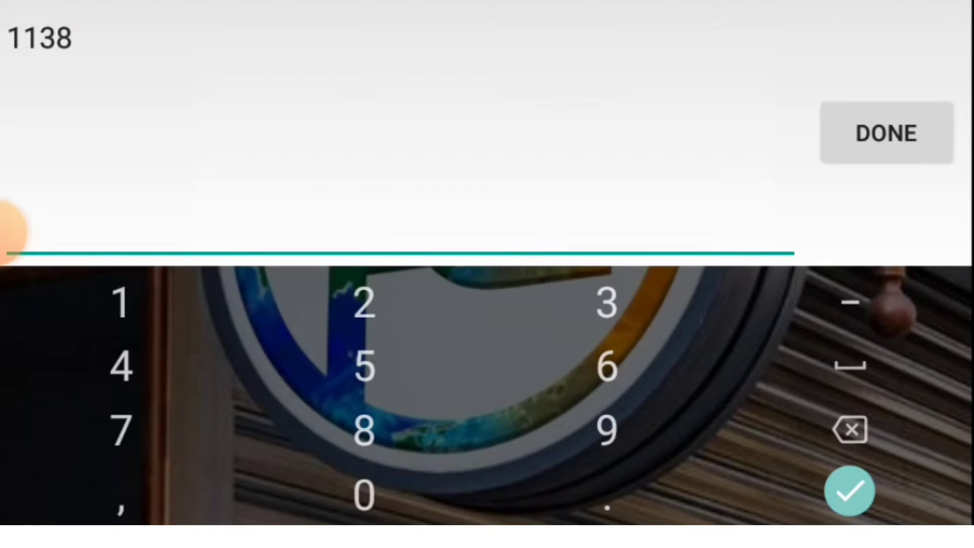
key("BackSpace")
key("BackSpace")
key("BackSpace")
key("BackSpace")
type("9")
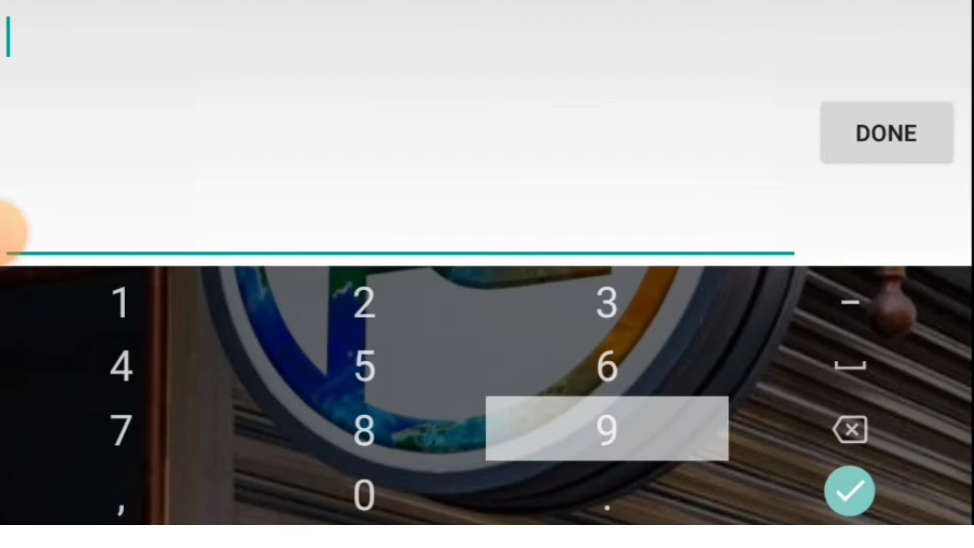
key("BackSpace")
type("6")
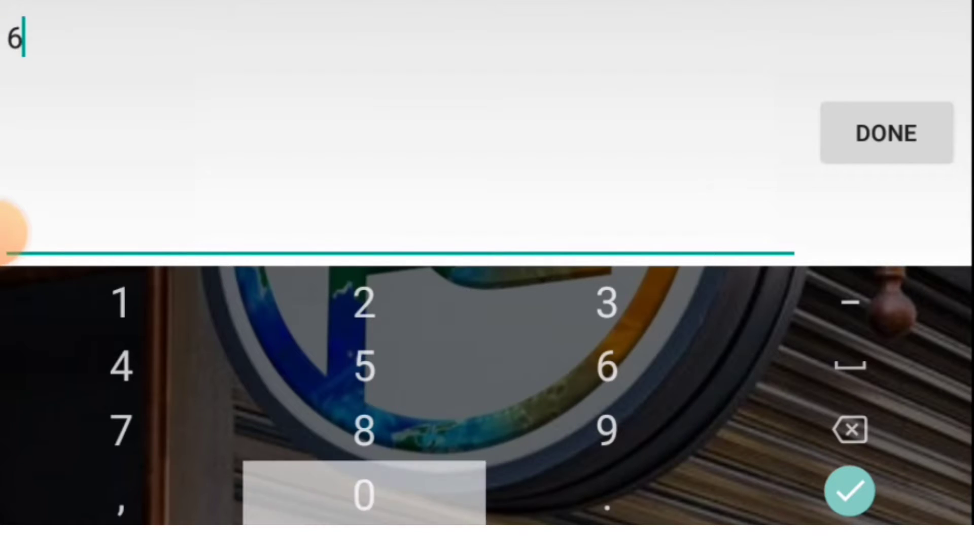
type("00")
left_click(887, 133)
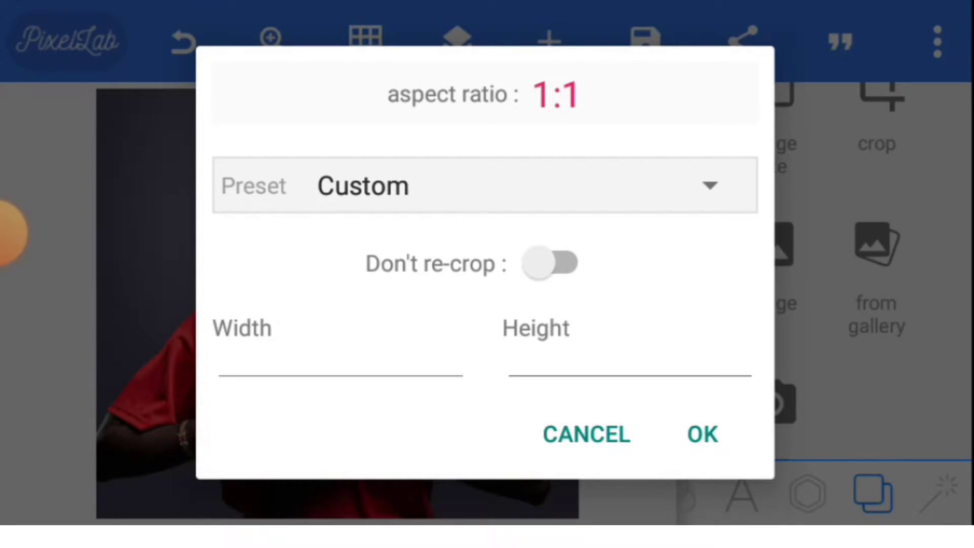
left_click(703, 434)
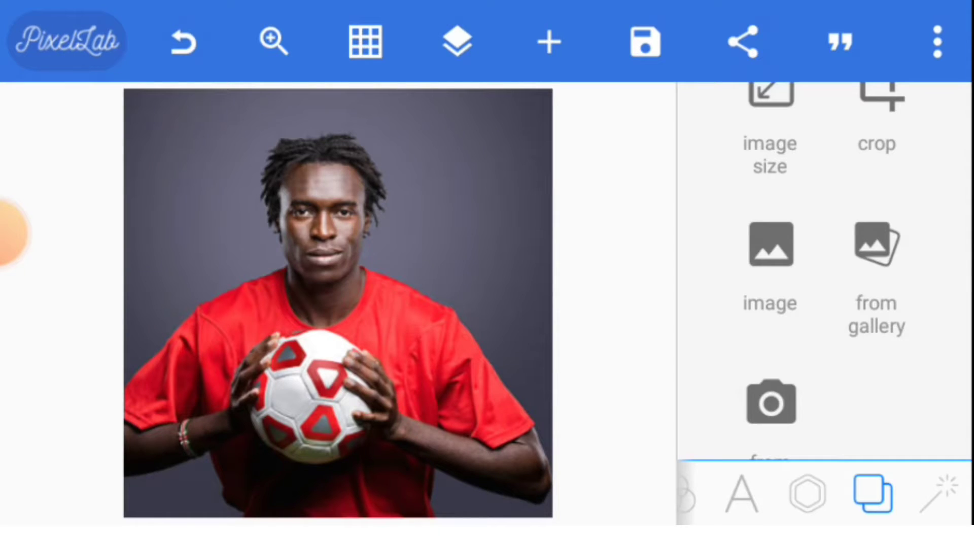
scroll(822, 267, "up", 2)
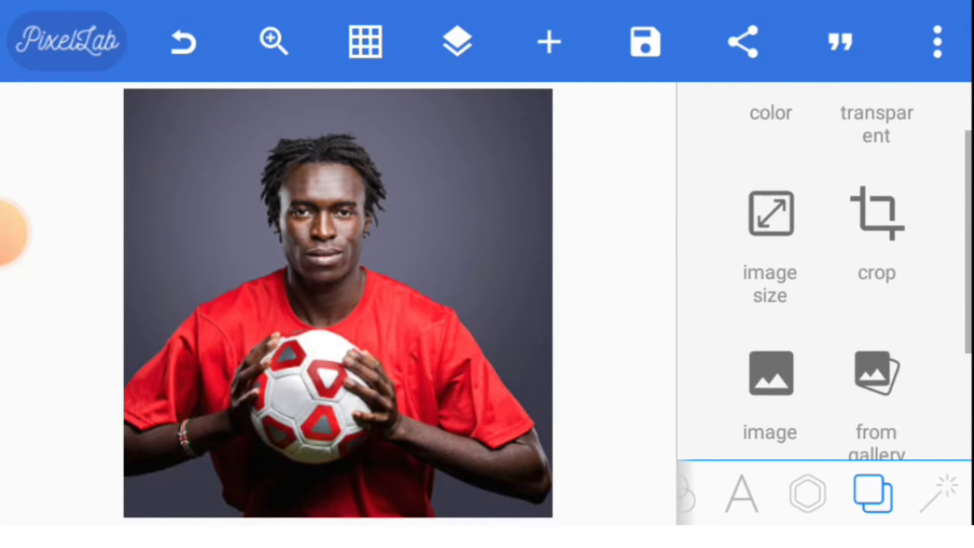
Step: Crop the player photo to a tight square around his face and shoulders
left_click(877, 221)
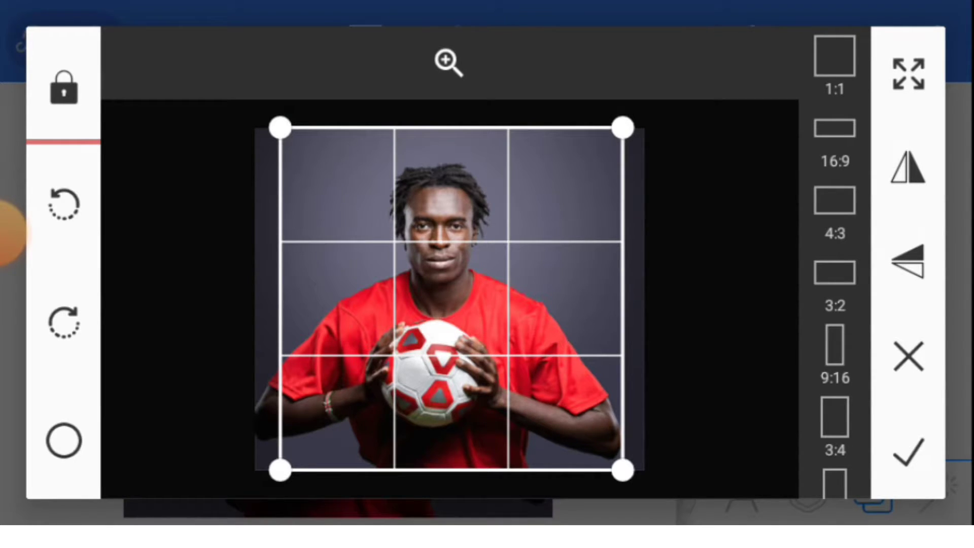
left_click_drag(281, 129, 440, 285)
mouse_move(531, 378)
left_mouse_down()
mouse_move(440, 220)
mouse_move(441, 237)
mouse_move(440, 229)
left_mouse_up()
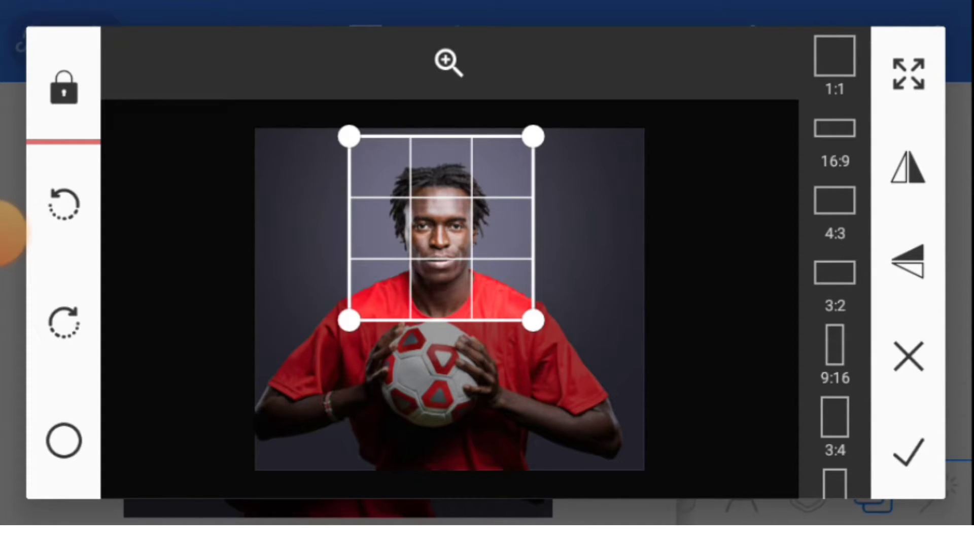
left_click(909, 452)
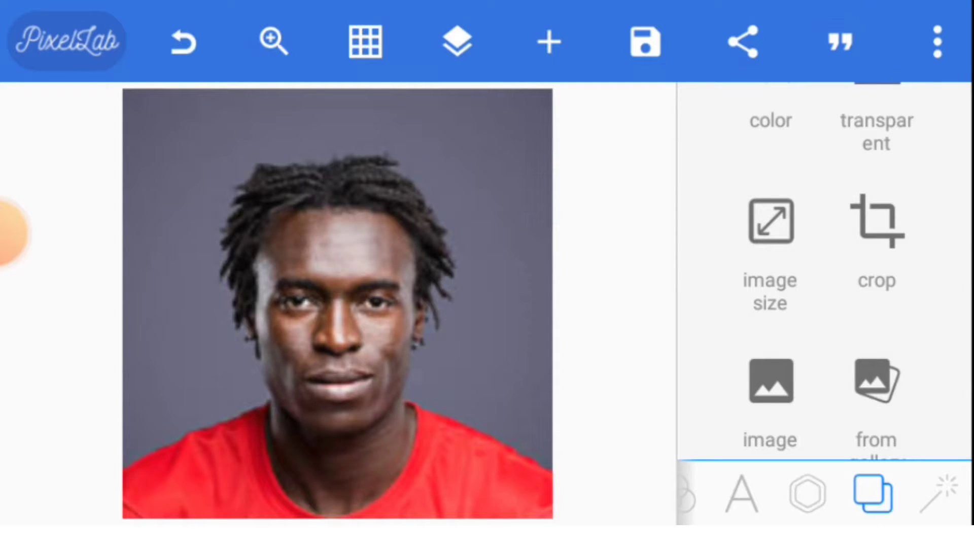
Step: Adjust the headshot's brightness, raise contrast slightly and lower saturation
left_click(944, 494)
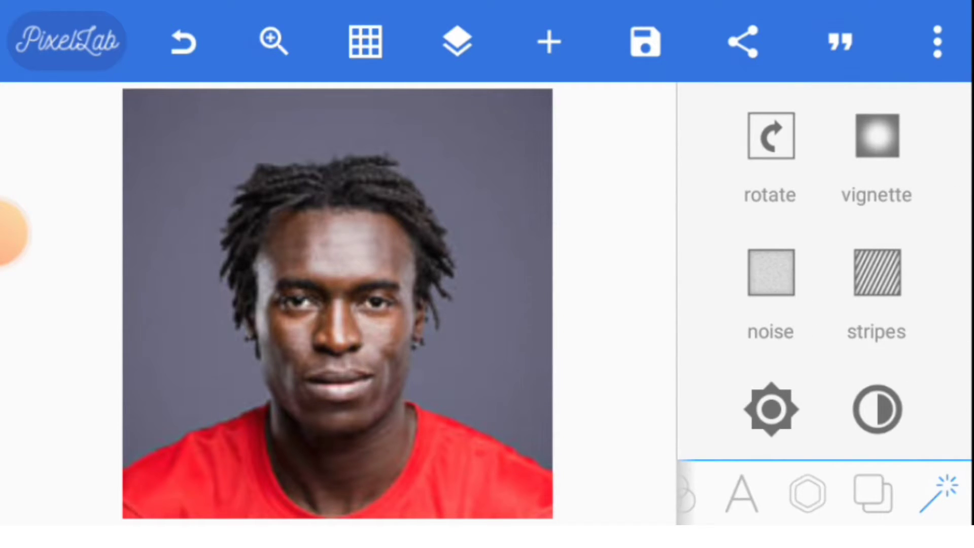
mouse_move(822, 380)
left_mouse_down()
mouse_move(822, 229)
mouse_move(788, 229)
left_mouse_up()
left_click(770, 274)
left_click(725, 120)
left_click(877, 293)
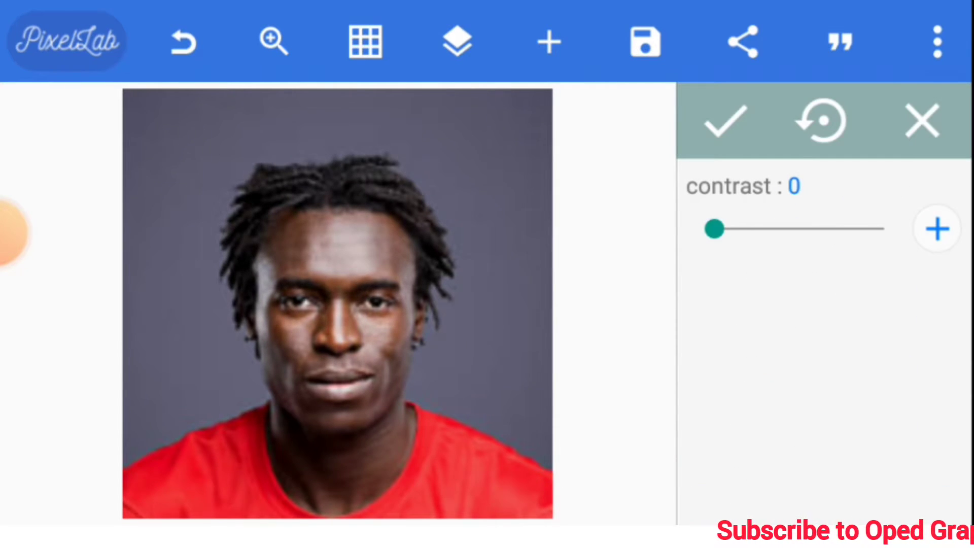
left_click_drag(713, 229, 743, 229)
left_click(726, 120)
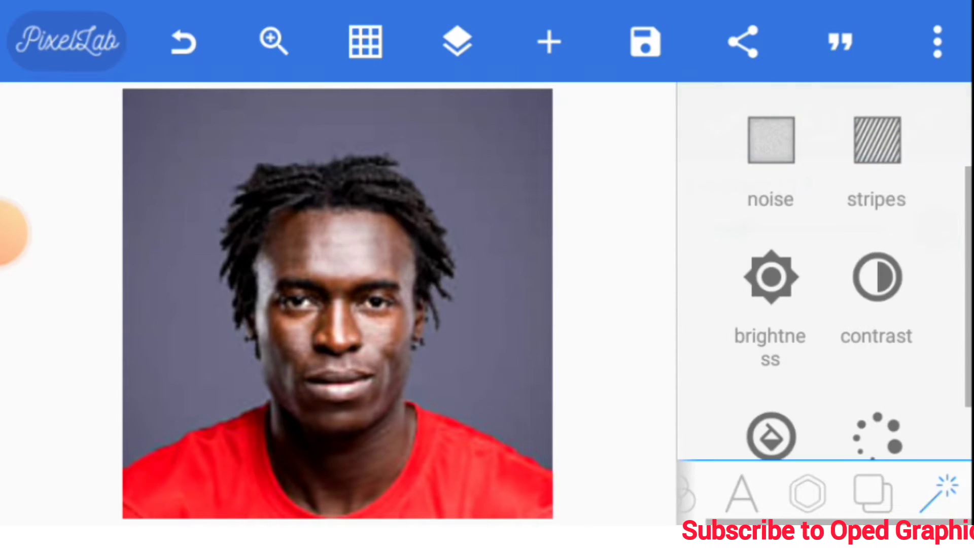
scroll(824, 306, "down", 2)
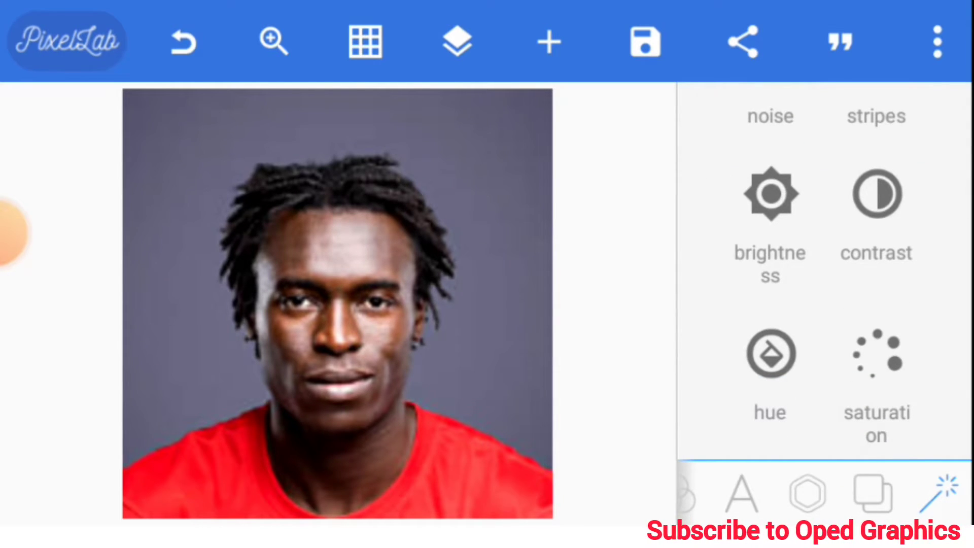
left_click(876, 348)
mouse_move(800, 229)
left_mouse_down()
mouse_move(818, 230)
mouse_move(793, 230)
left_mouse_up()
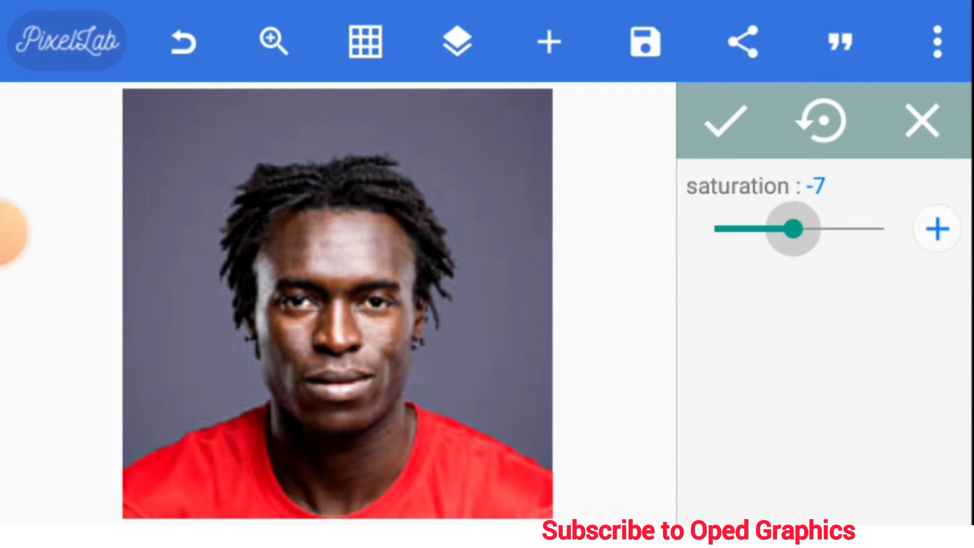
left_click(726, 121)
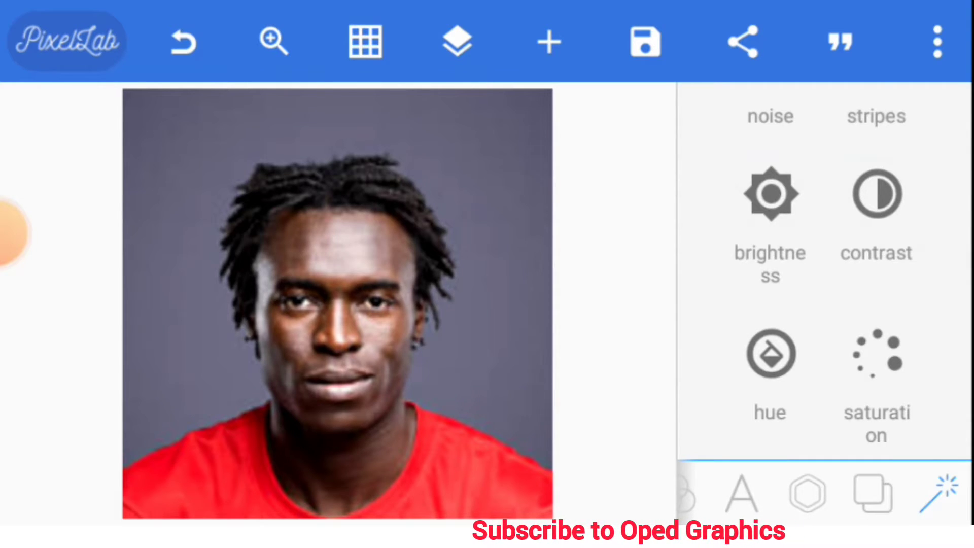
Step: Save the headshot to the gallery as a 600×600 JPG image
left_click(646, 42)
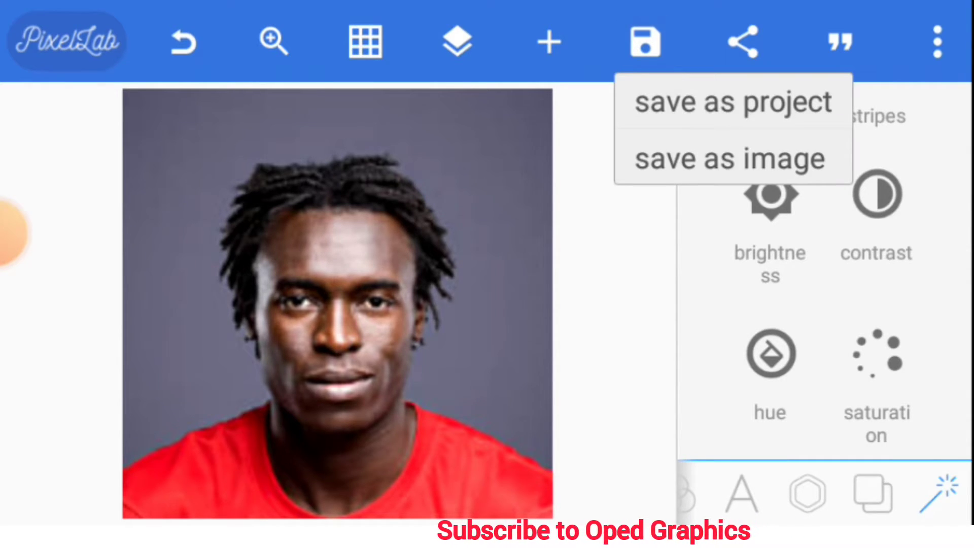
left_click(729, 159)
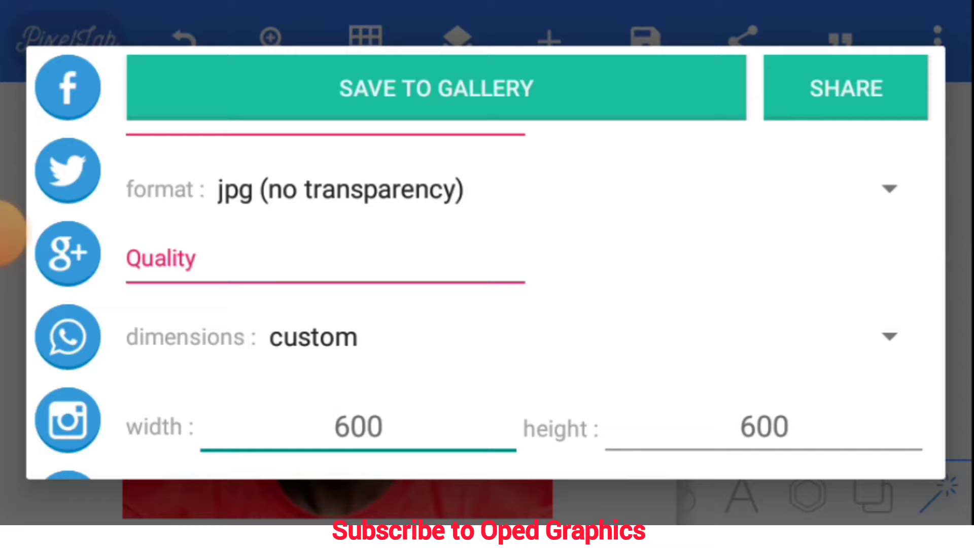
left_click(436, 89)
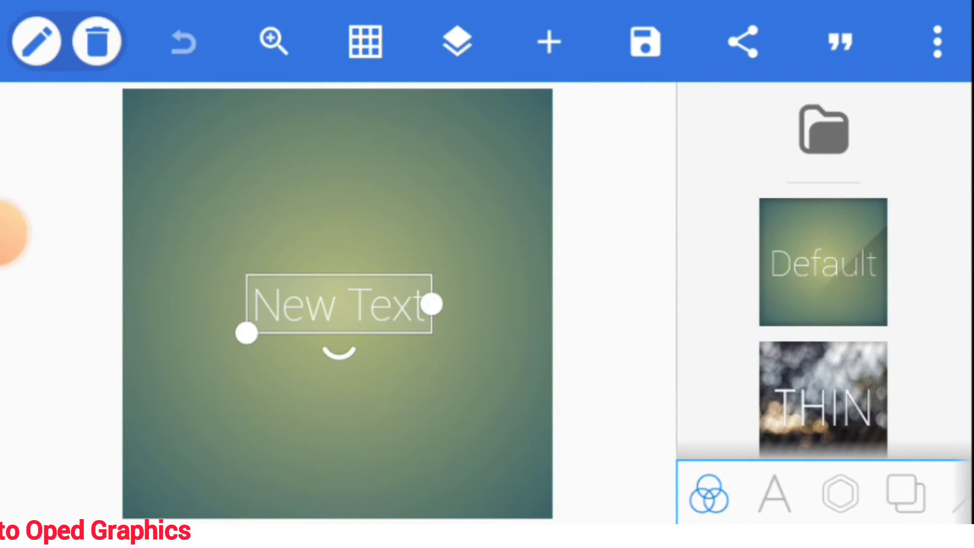
Step: Resize the new canvas to 600 wide by 800 high
left_click(938, 43)
left_click(14, 232)
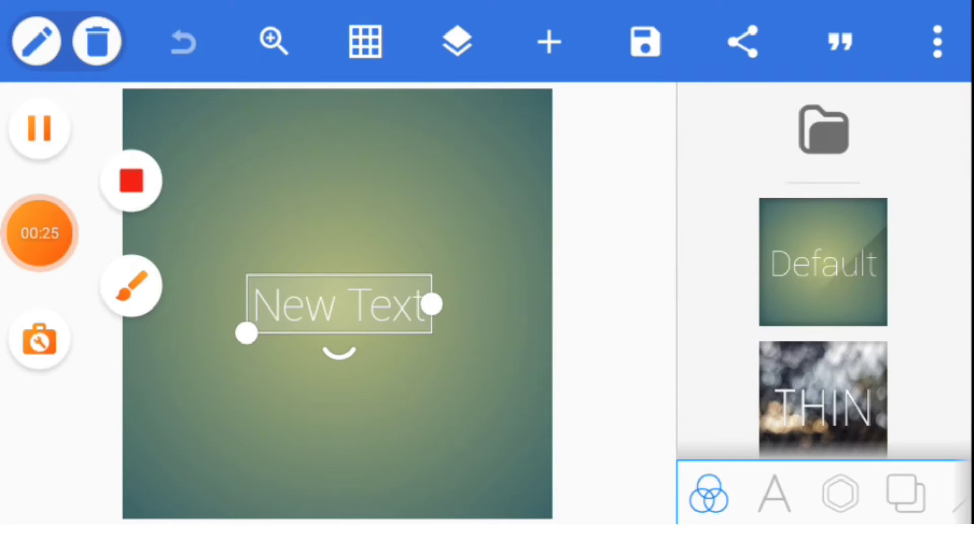
left_click(938, 42)
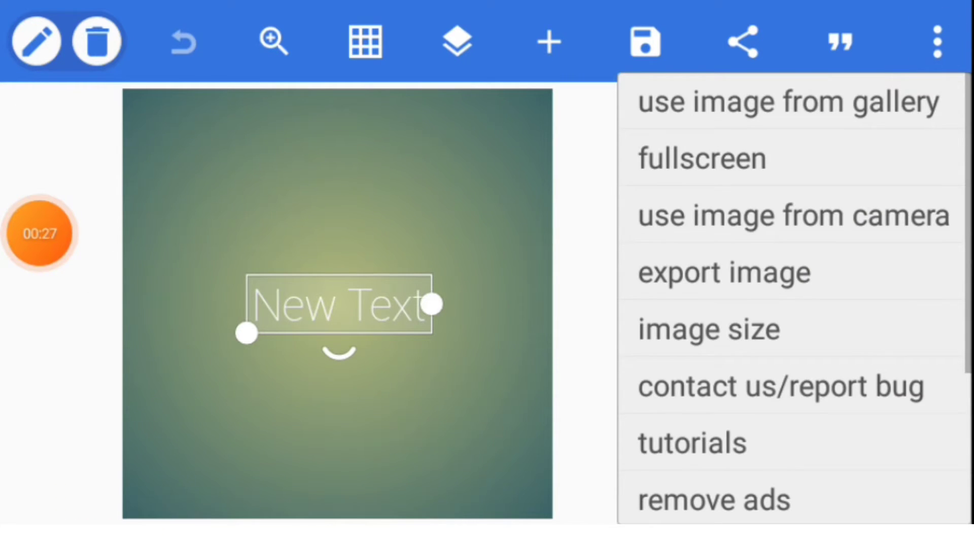
left_click(708, 329)
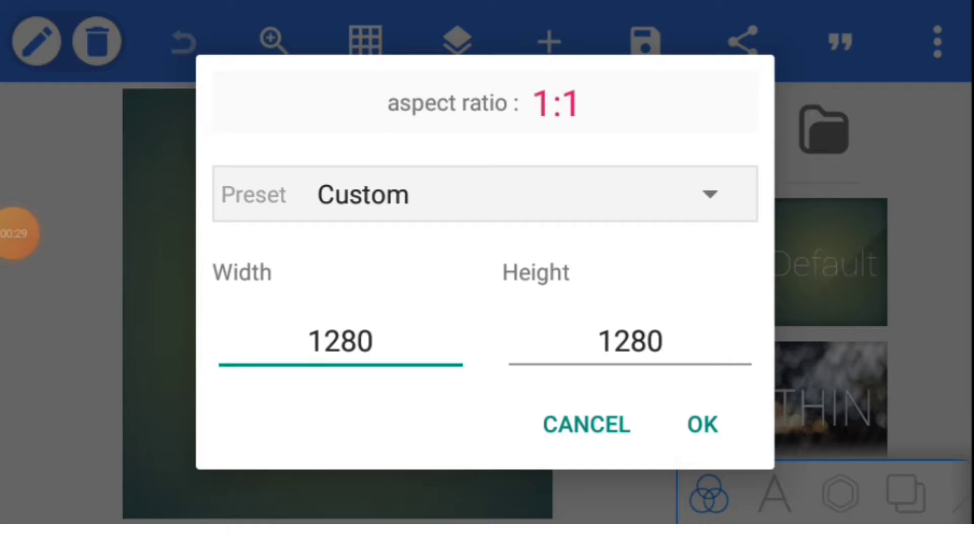
key("BackSpace")
key("BackSpace")
key("BackSpace")
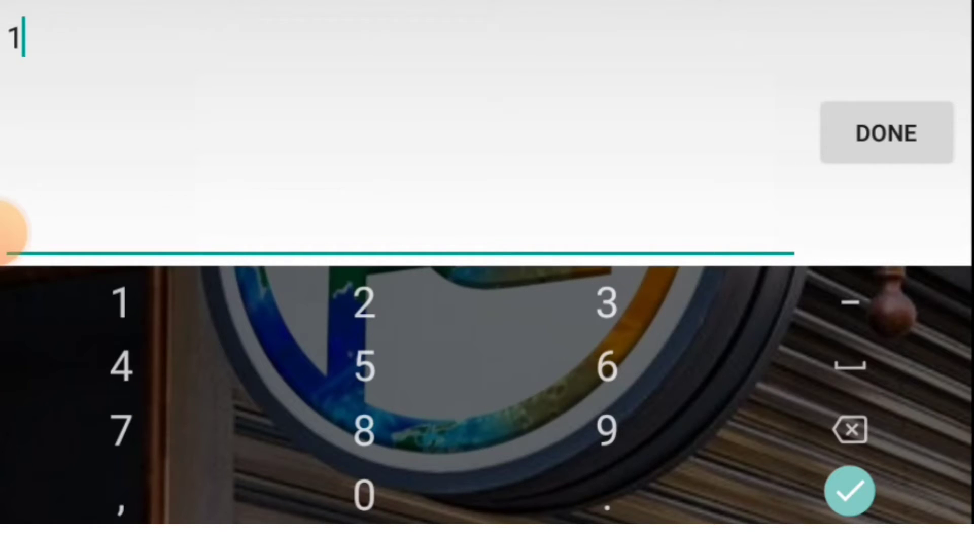
type("9")
key("BackSpace")
type("600")
key("Return")
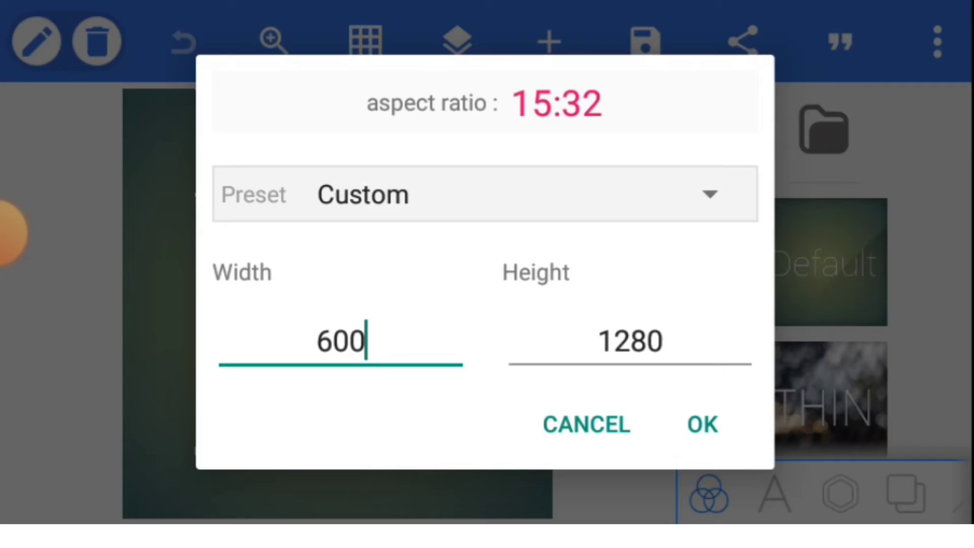
left_click(631, 341)
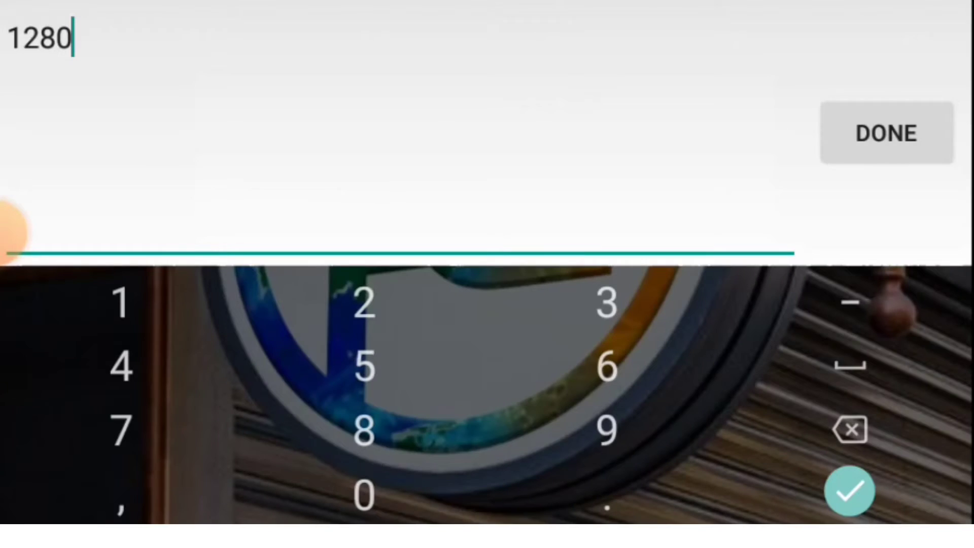
key("BackSpace")
key("BackSpace")
key("BackSpace")
key("BackSpace")
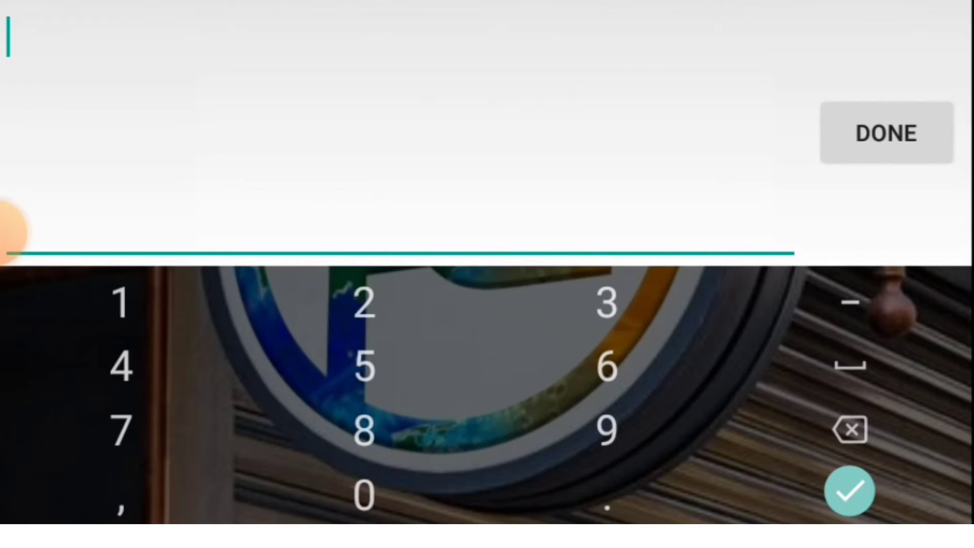
type("800")
key("Return")
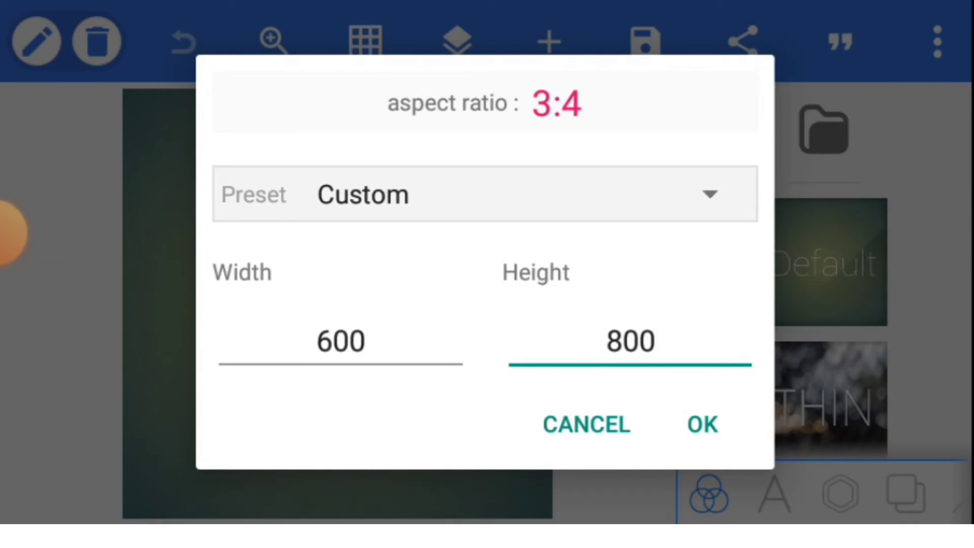
left_click(702, 424)
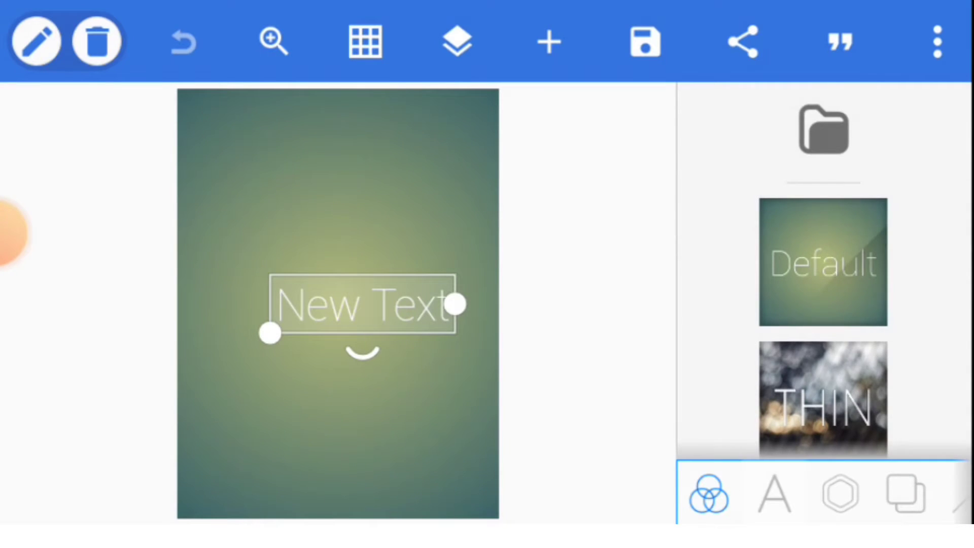
Step: Swap the New Text placeholder for the saved headshot, shrunk and placed near the top-left
left_click(774, 495)
left_click(877, 272)
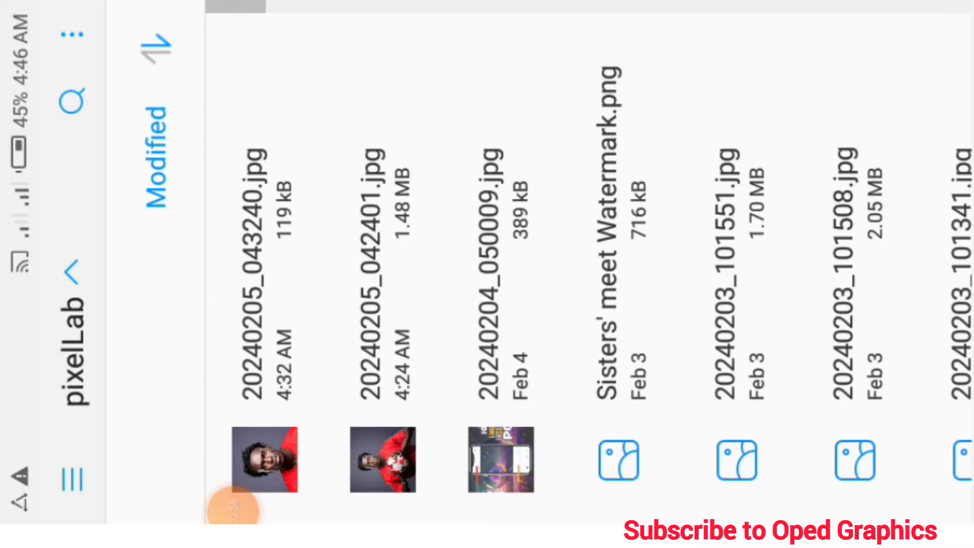
left_click(266, 460)
left_click(909, 452)
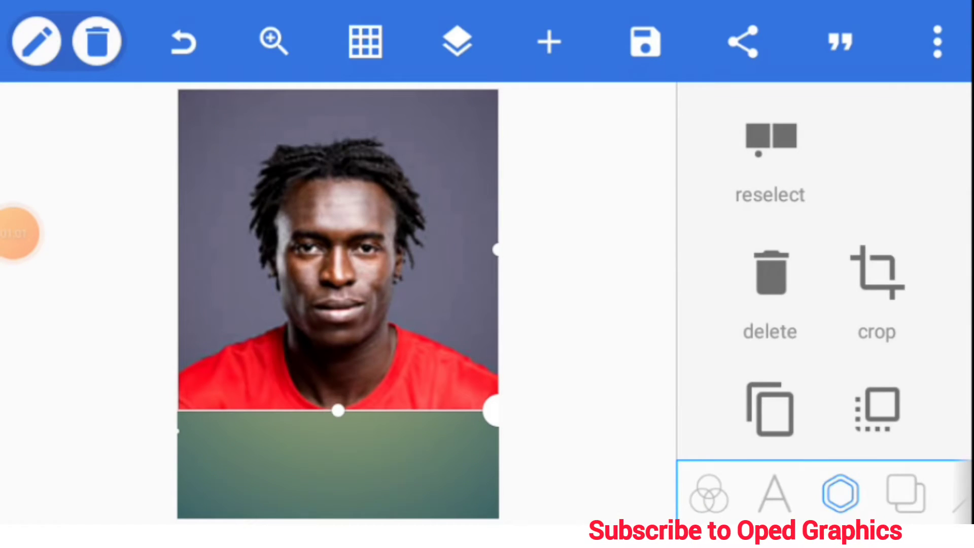
left_click_drag(492, 412, 286, 198)
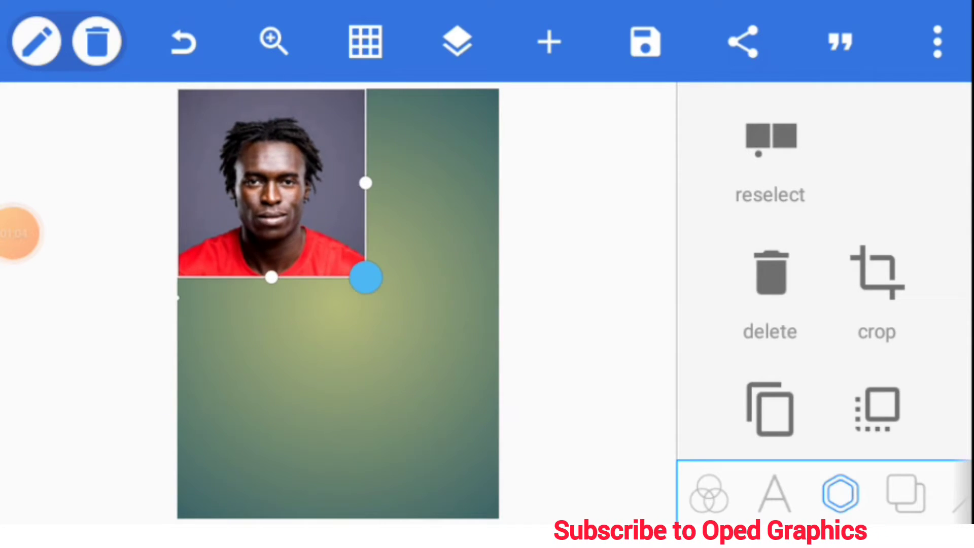
left_click_drag(233, 143, 242, 174)
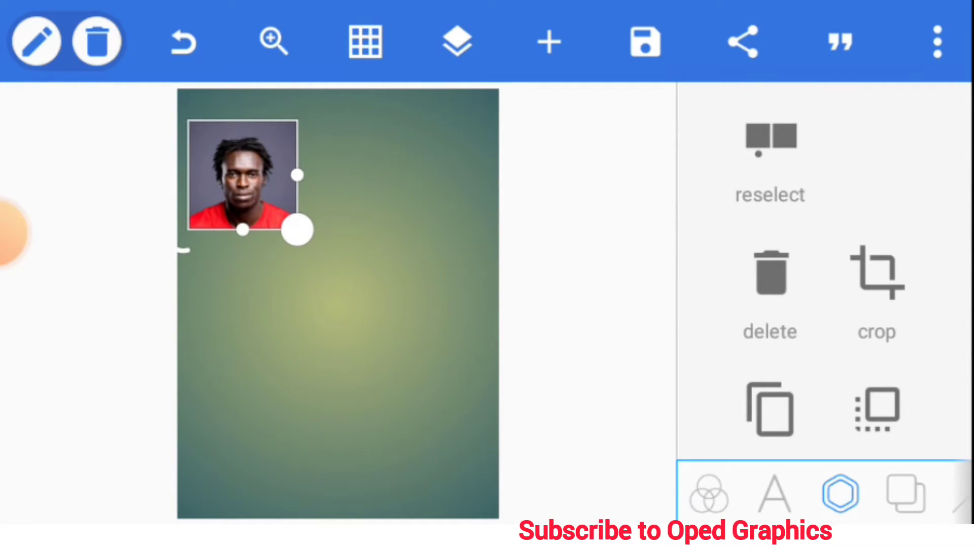
Step: Show the layout grid and align its left vertical line with the photo's edge
left_click(365, 41)
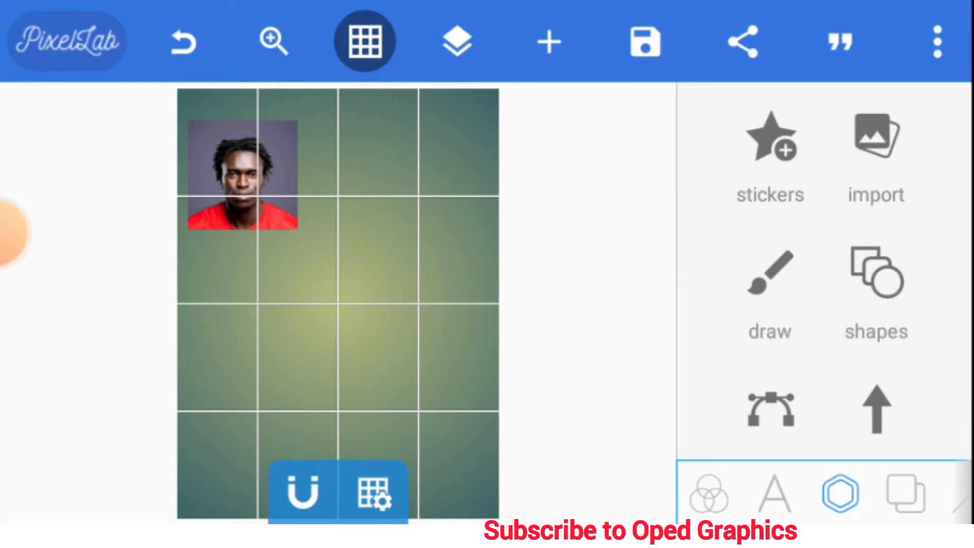
left_click(374, 494)
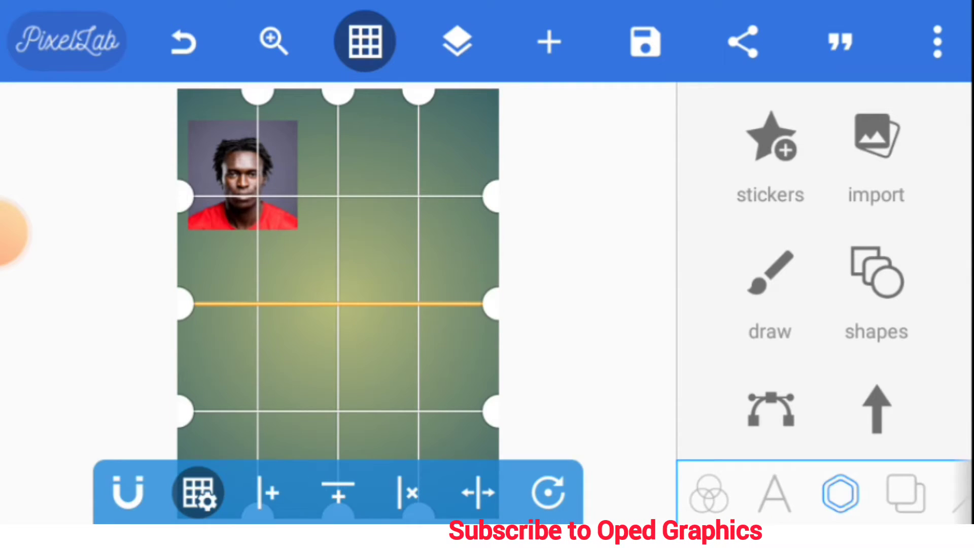
left_click_drag(258, 92, 183, 92)
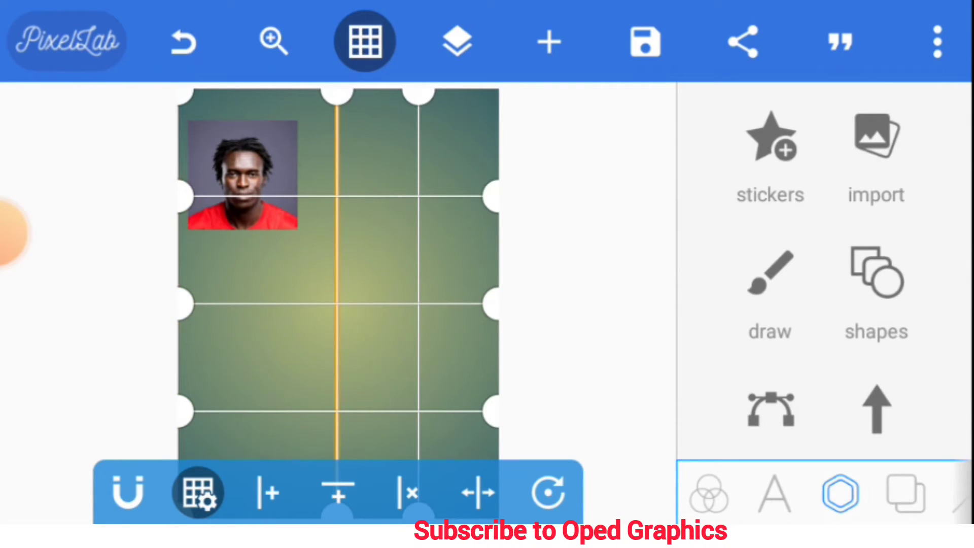
left_click_drag(338, 95, 285, 94)
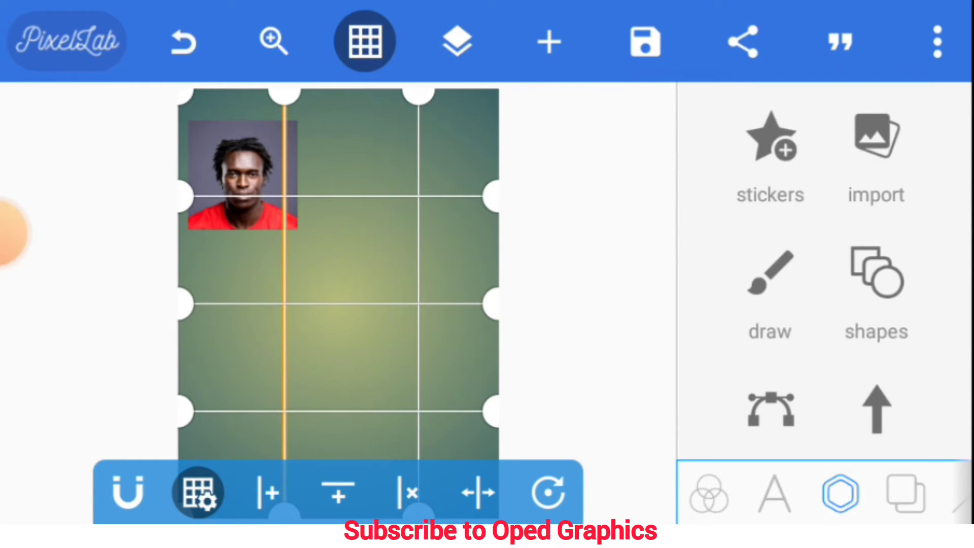
mouse_move(285, 95)
left_mouse_down()
mouse_move(266, 94)
mouse_move(286, 95)
left_mouse_up()
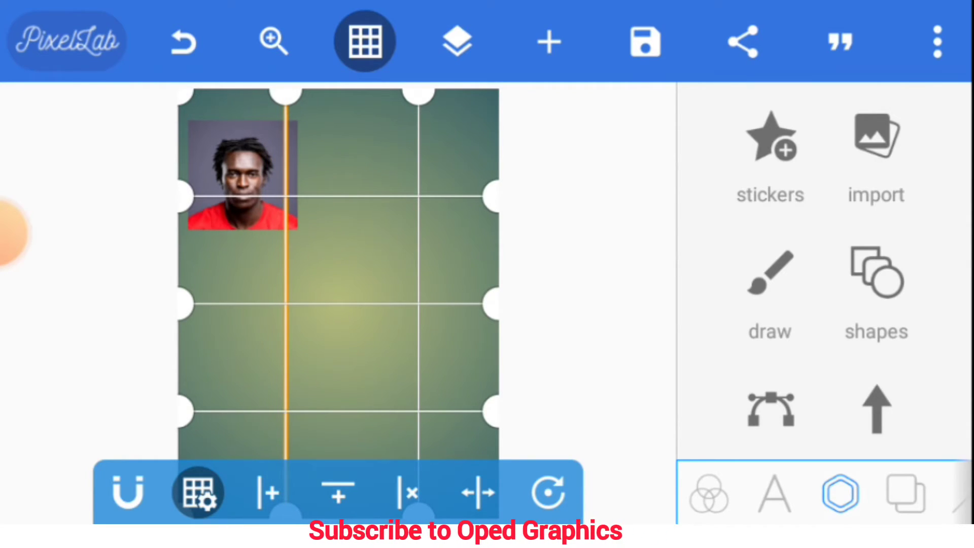
Step: Shift the right vertical grid line left and snap the headshot into the top-left corner
left_click(418, 95)
left_click_drag(418, 95, 410, 95)
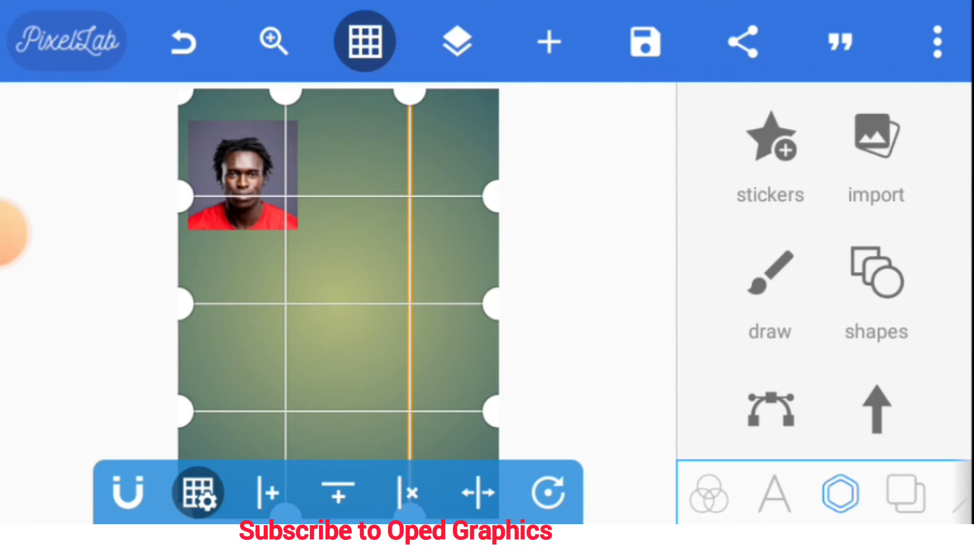
key("Escape")
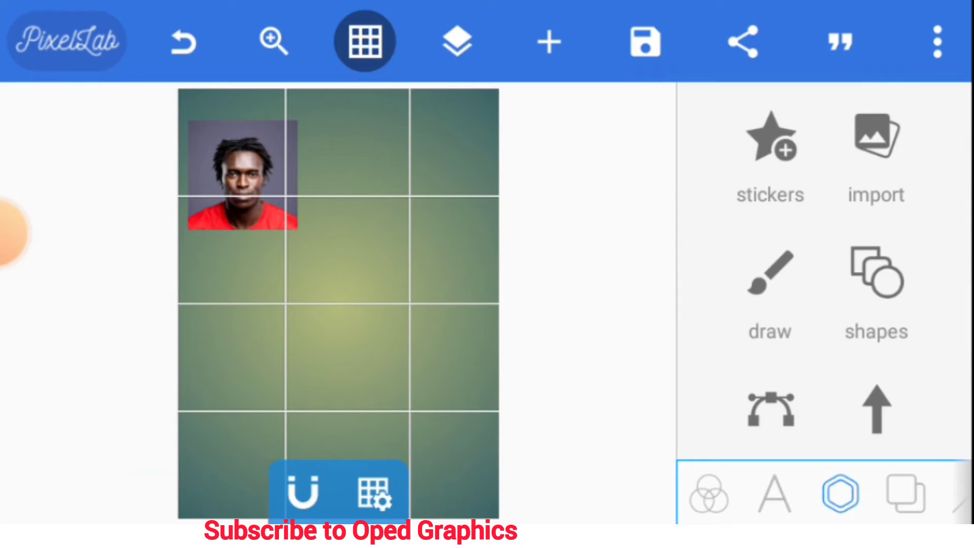
left_click(409, 95)
left_click_drag(409, 95, 398, 94)
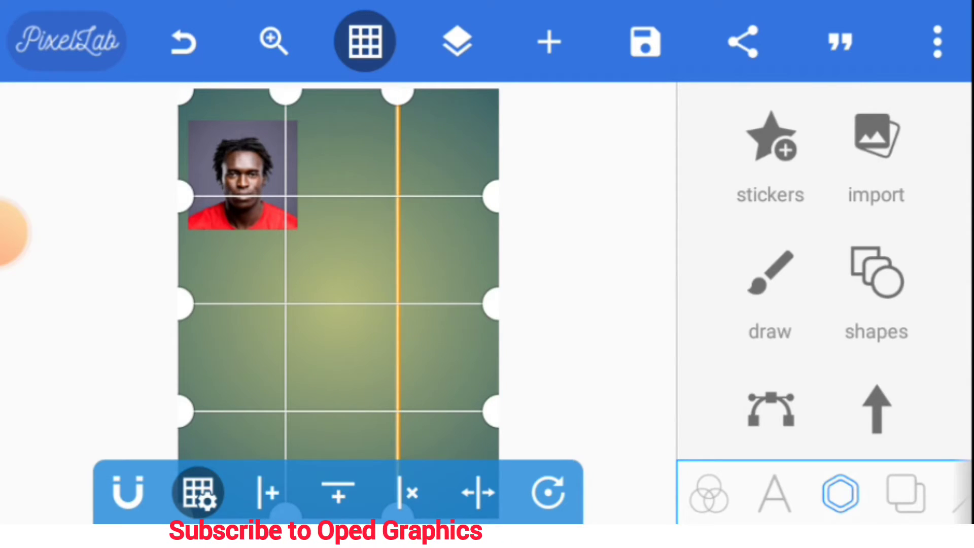
key("Escape")
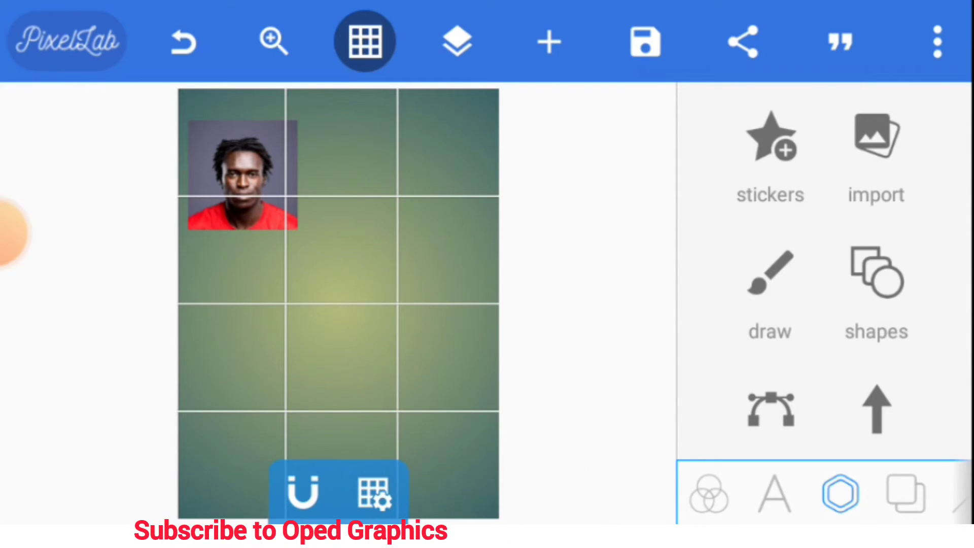
left_click_drag(242, 173, 233, 145)
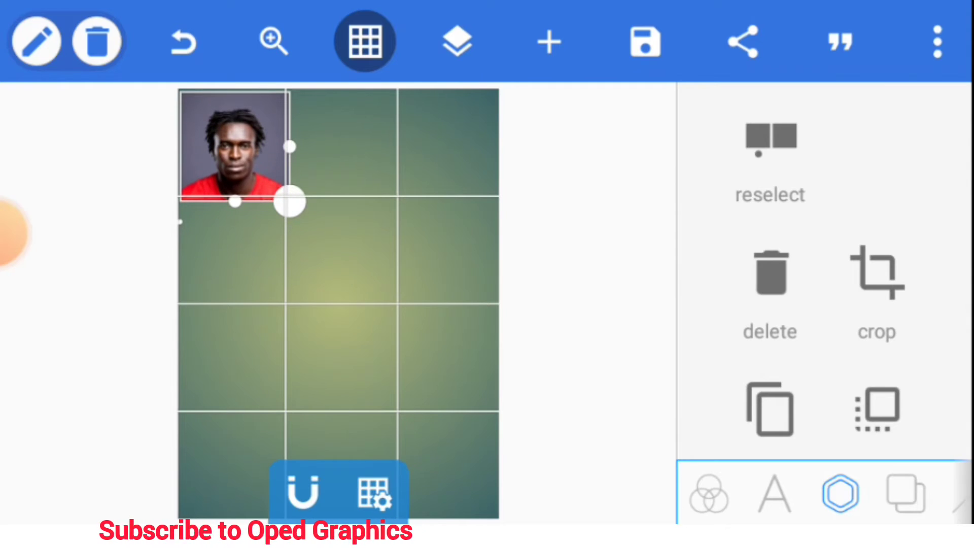
scroll(825, 304, "down", 5)
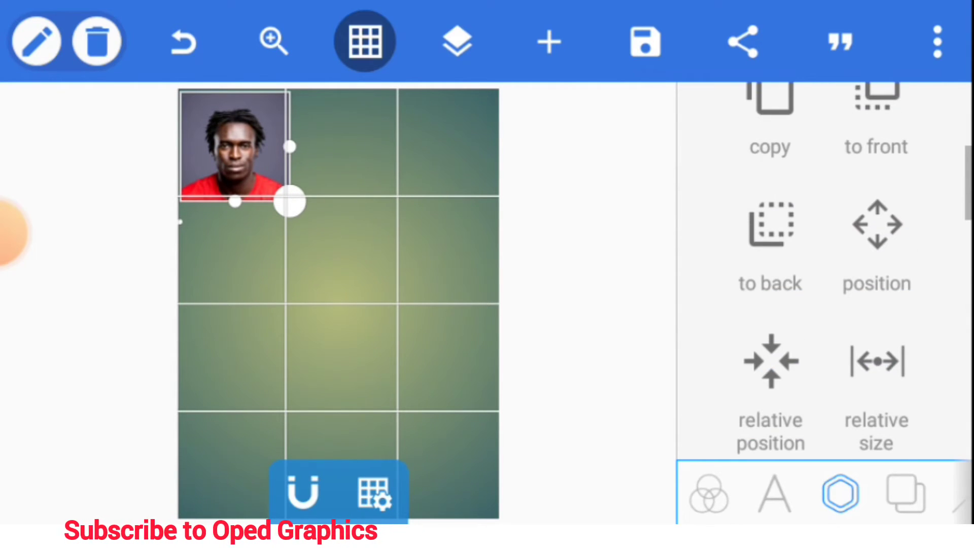
Step: Shrink the headshot to 30% width and nudge it right and down in 1px steps
left_click(877, 358)
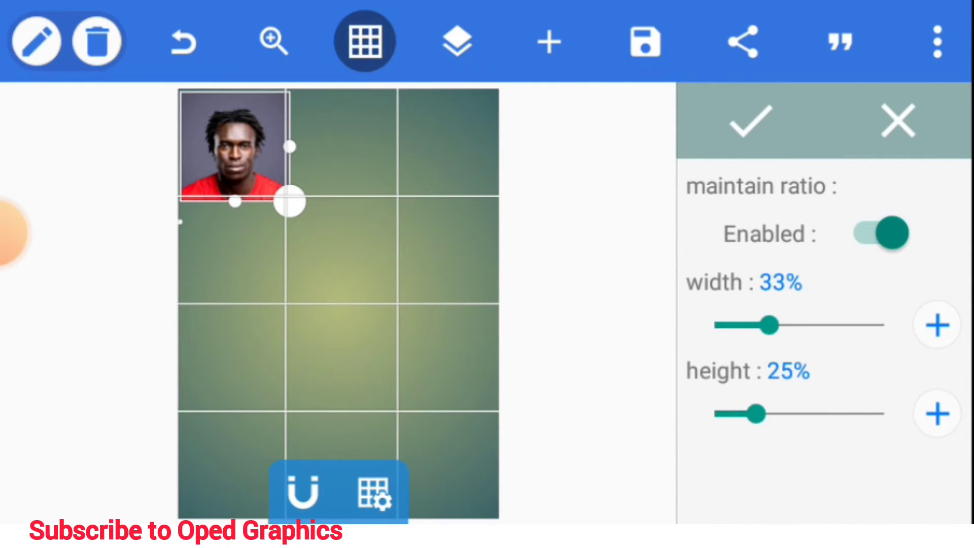
left_click_drag(770, 325, 764, 326)
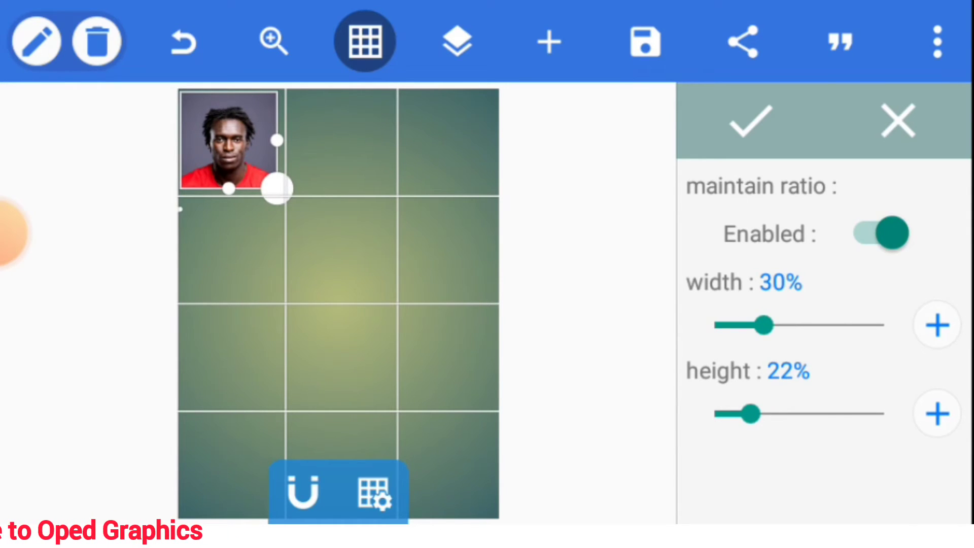
key("Escape")
left_click(877, 244)
left_click_drag(750, 229, 714, 228)
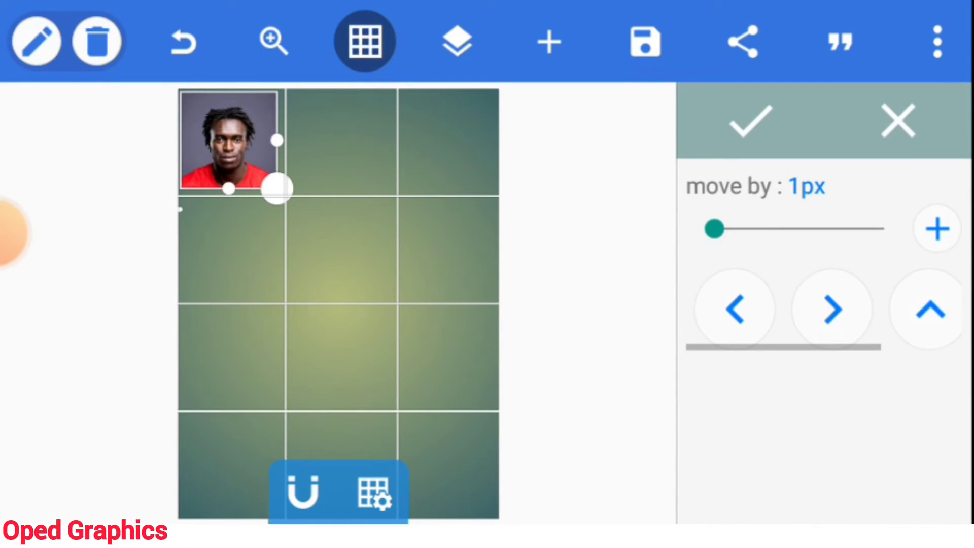
left_click(833, 308)
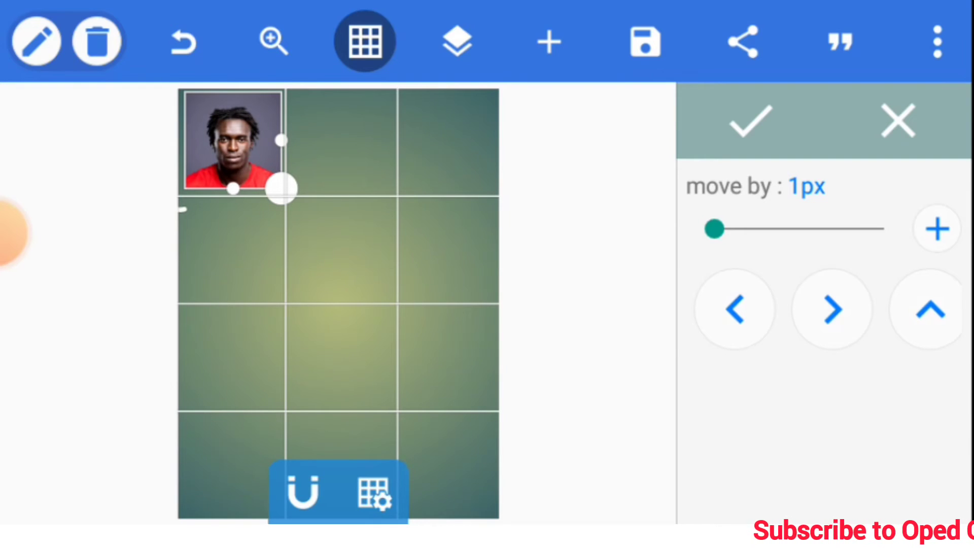
left_click_drag(898, 308, 791, 308)
left_click(920, 308)
left_click(919, 308)
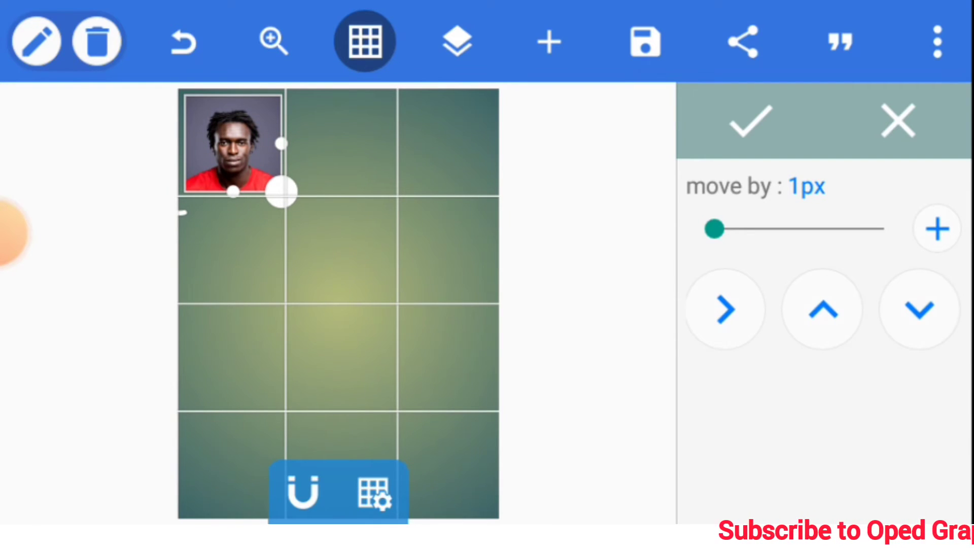
left_click(751, 120)
Step: Enlarge the headshot by 1% and fine-nudge it left, up and right into the cell
left_click(877, 396)
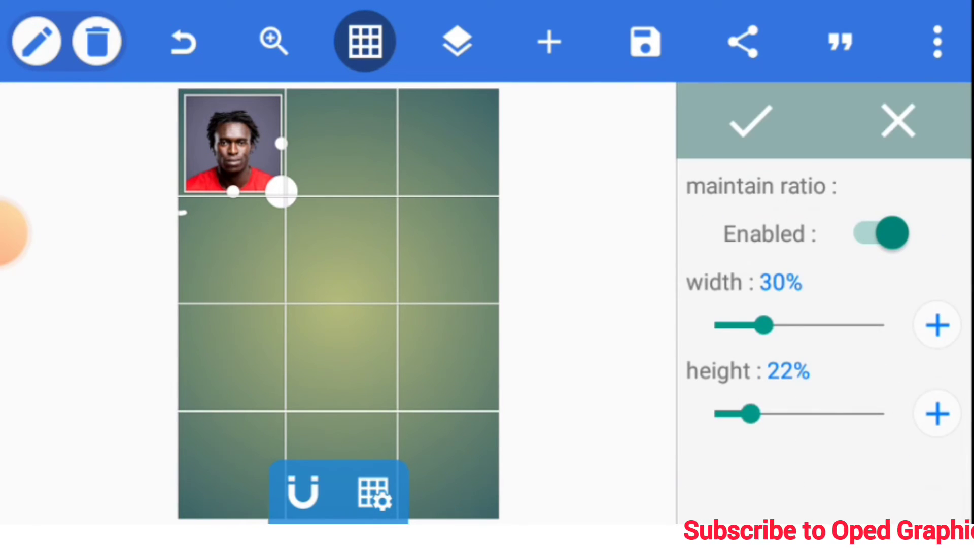
left_click(938, 326)
left_click(751, 121)
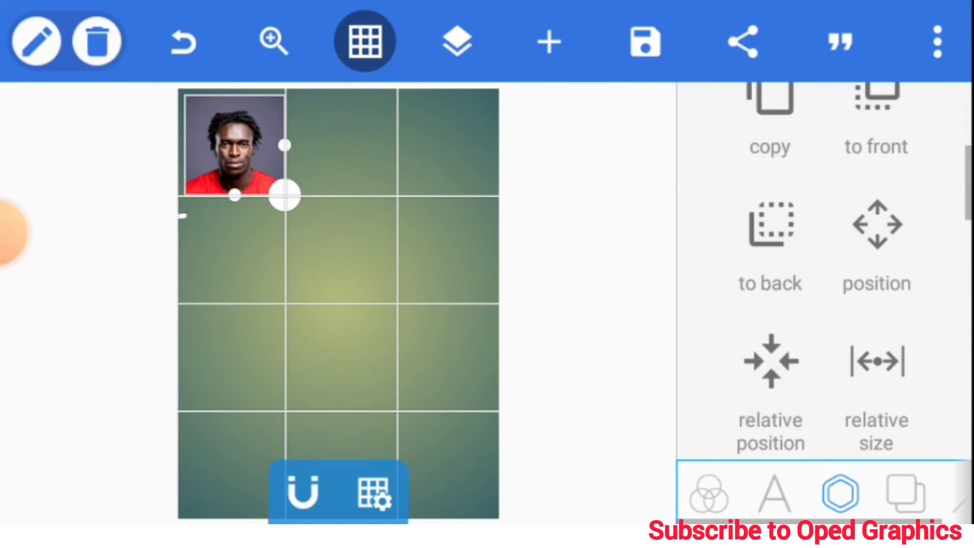
left_click(877, 224)
left_click_drag(750, 228, 714, 229)
left_click(736, 308)
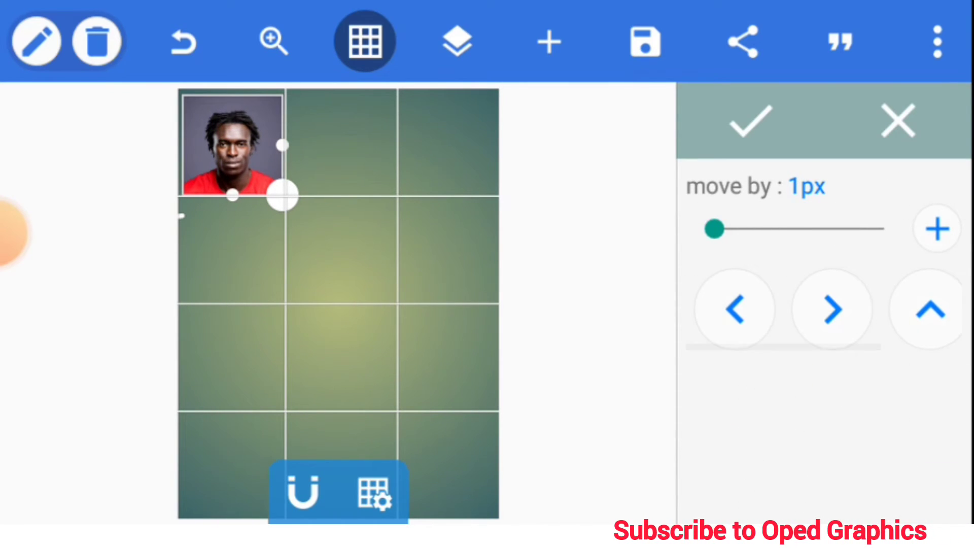
left_click(930, 309)
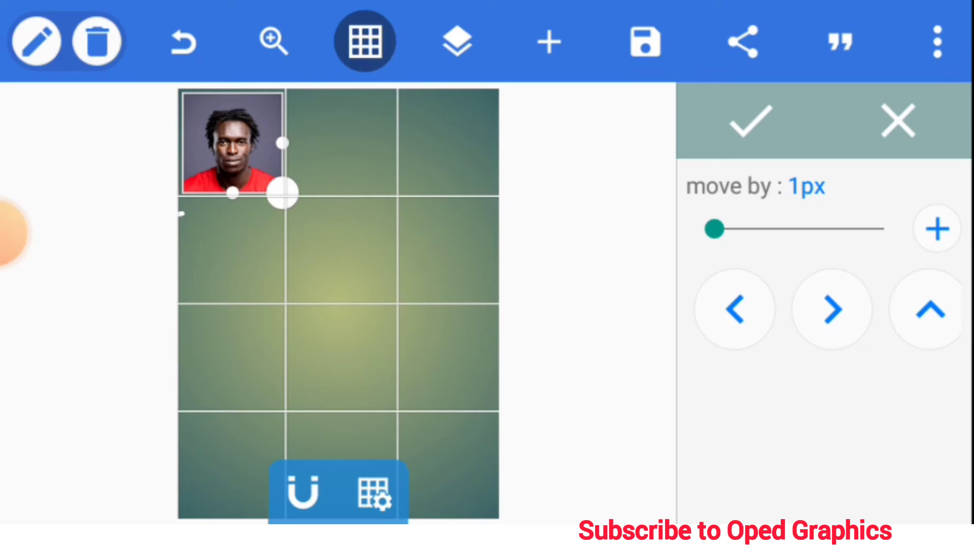
left_click(833, 308)
left_click(752, 121)
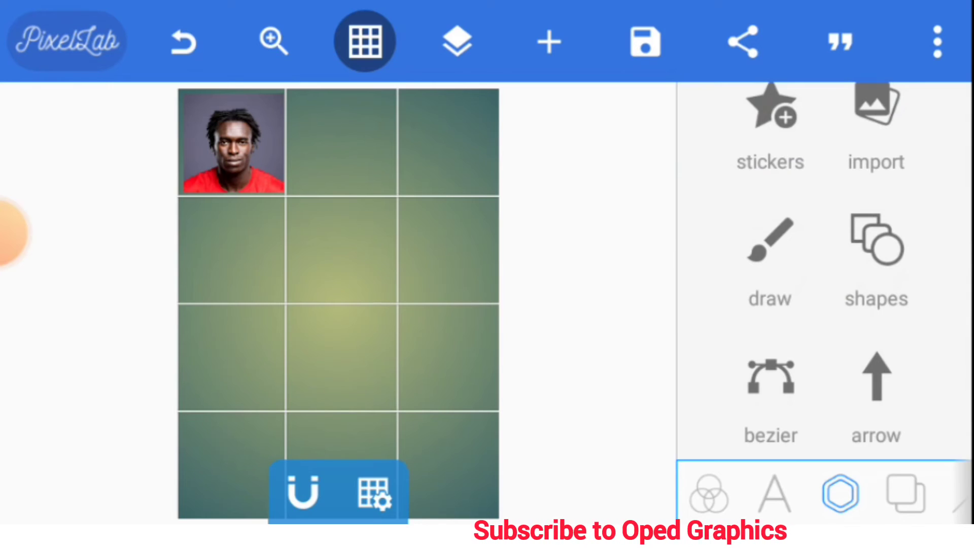
Step: Duplicate the top-left headshot and place the copy in the top-middle grid cell
left_click(232, 143)
left_click(770, 377)
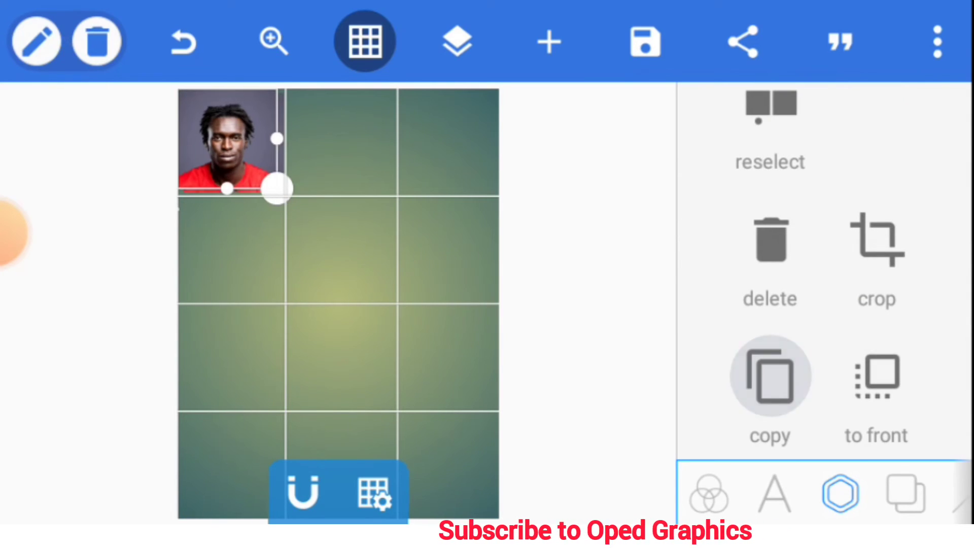
mouse_move(232, 143)
left_mouse_down()
mouse_move(340, 152)
mouse_move(346, 138)
left_mouse_up()
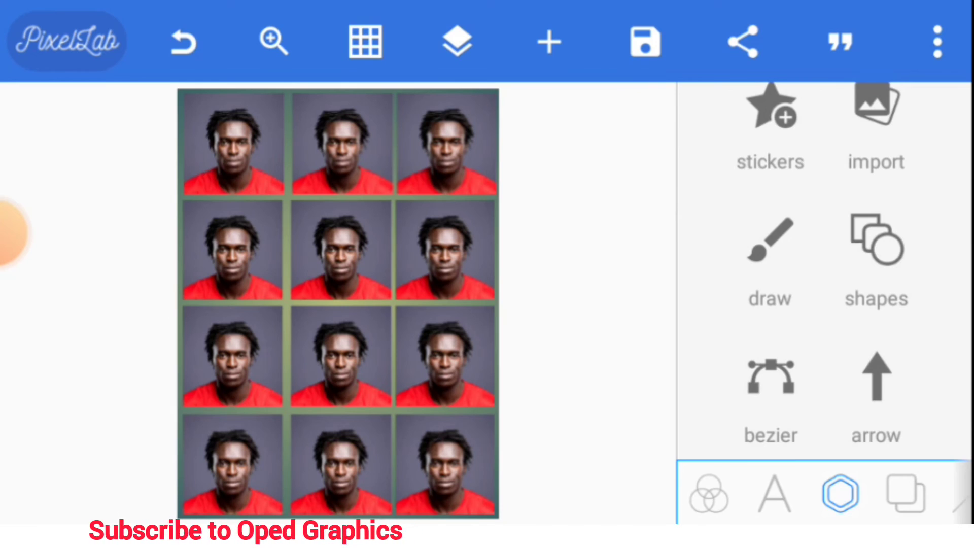
Step: Replace the gradient with a solid white background colour behind the twelve-photo grid
left_click(905, 493)
scroll(825, 271, "down", 3)
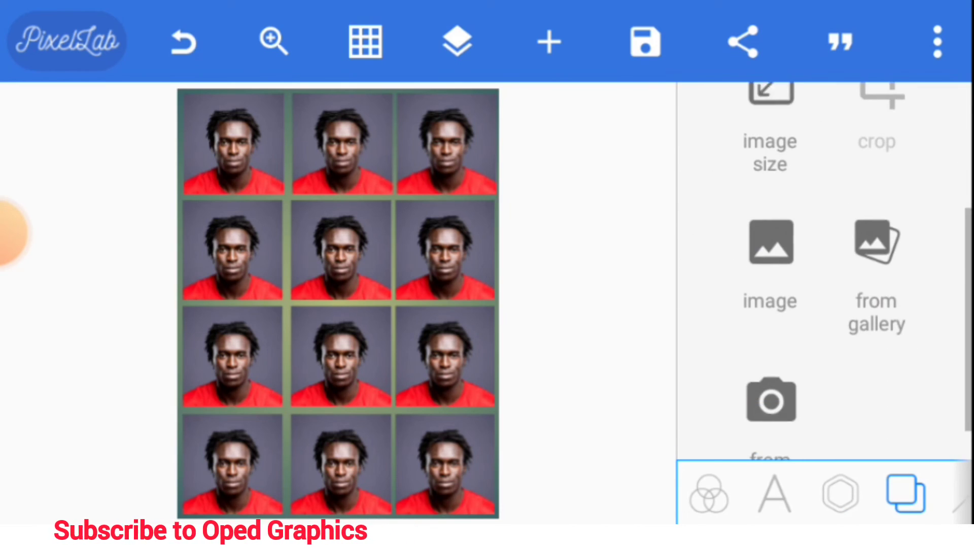
scroll(825, 271, "down", 1)
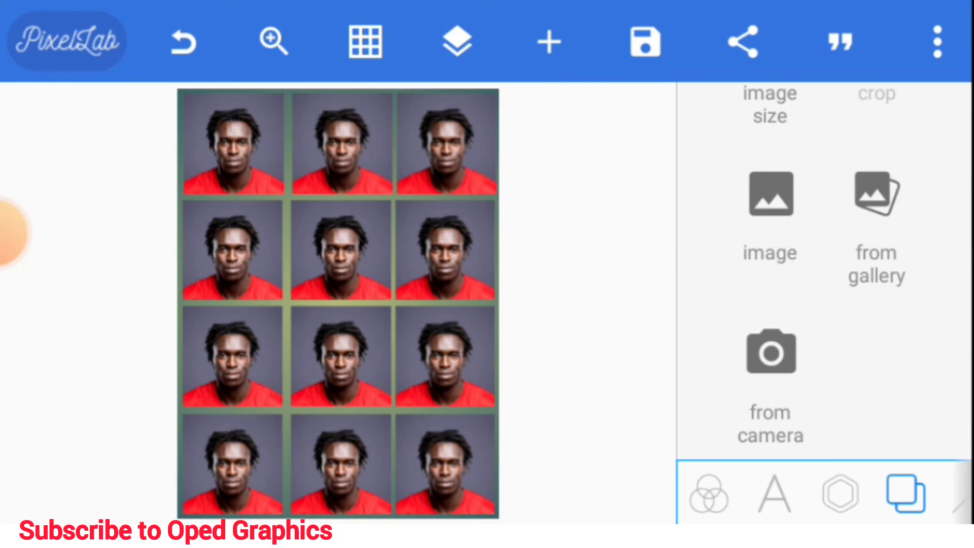
scroll(824, 270, "up", 3)
left_click(771, 136)
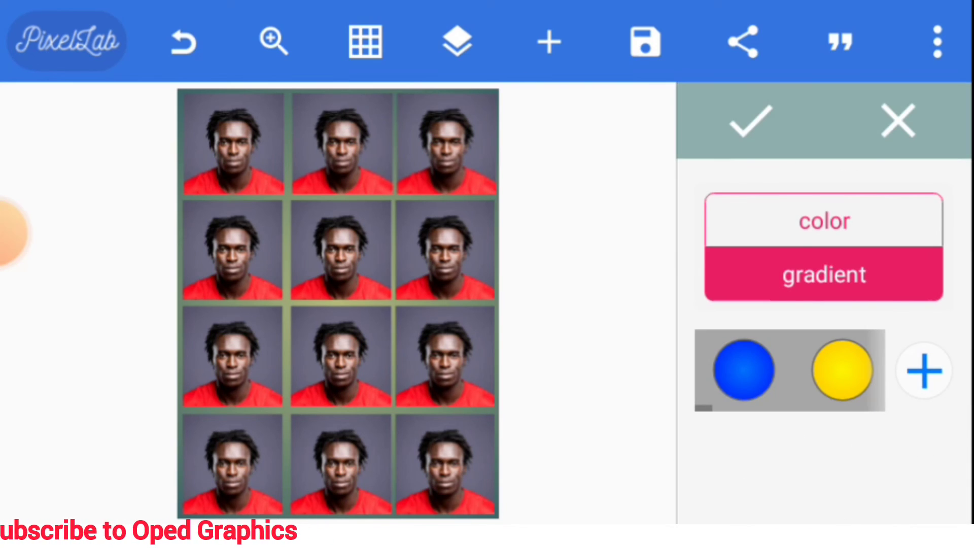
left_click(825, 221)
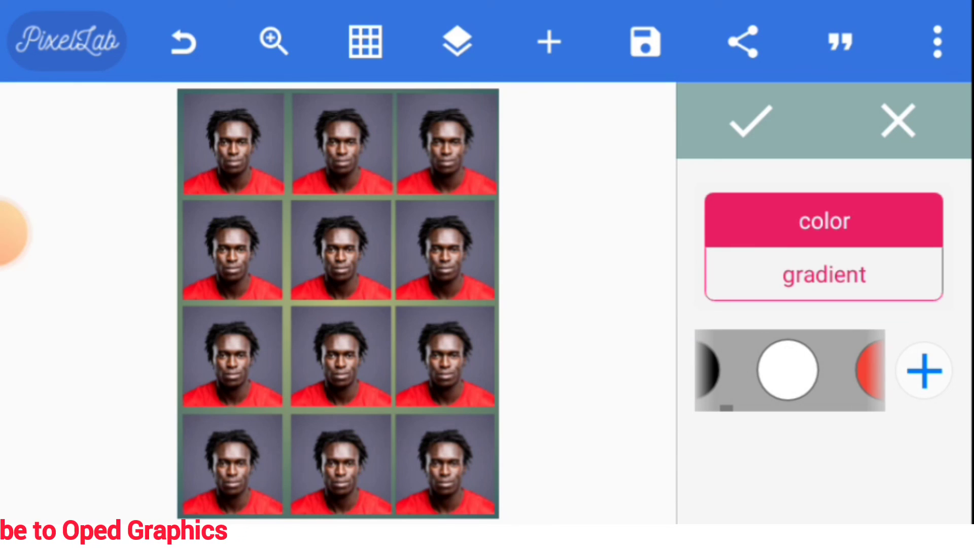
left_click(727, 371)
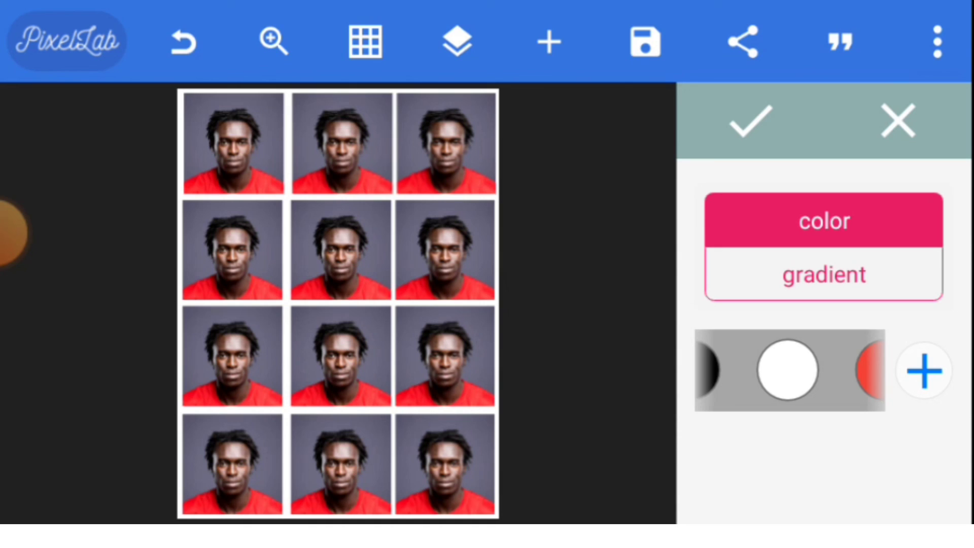
key("Escape")
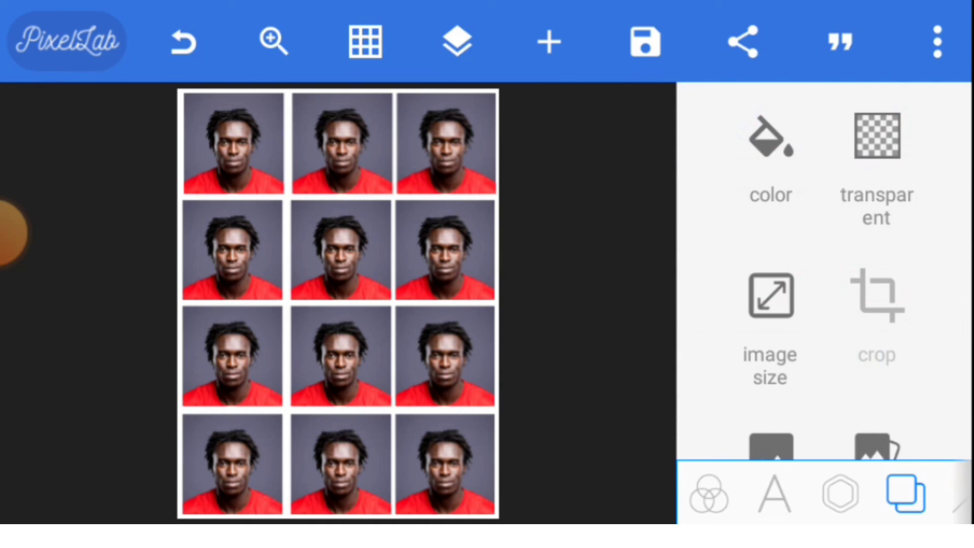